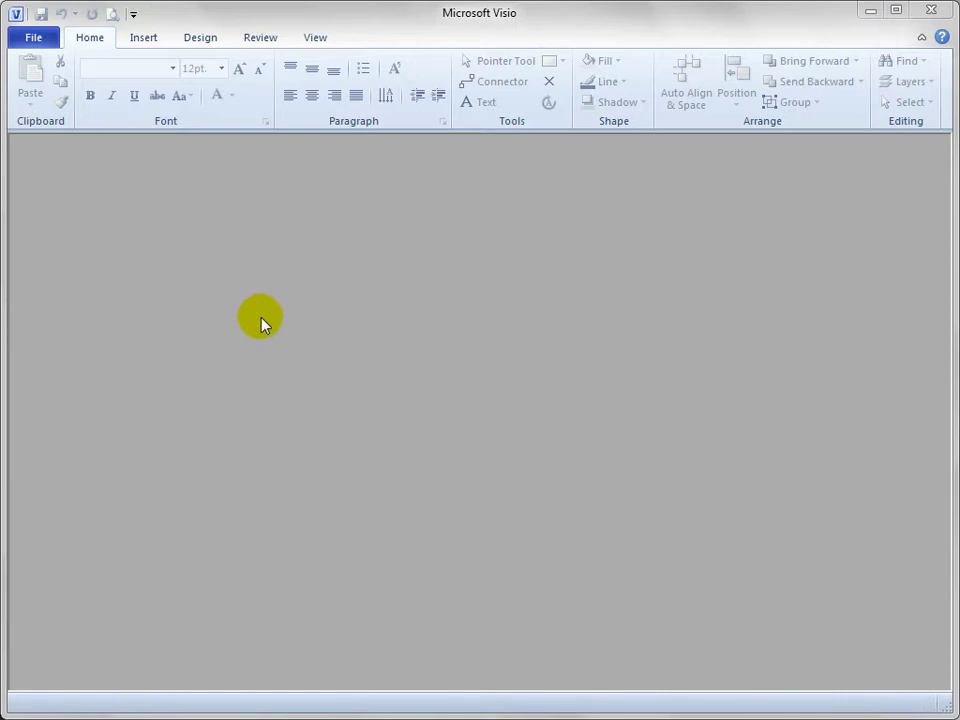
Step: Open the IT Asset Management sample diagram in US units
{"action": "left_click", "coordinate": [35, 40]}
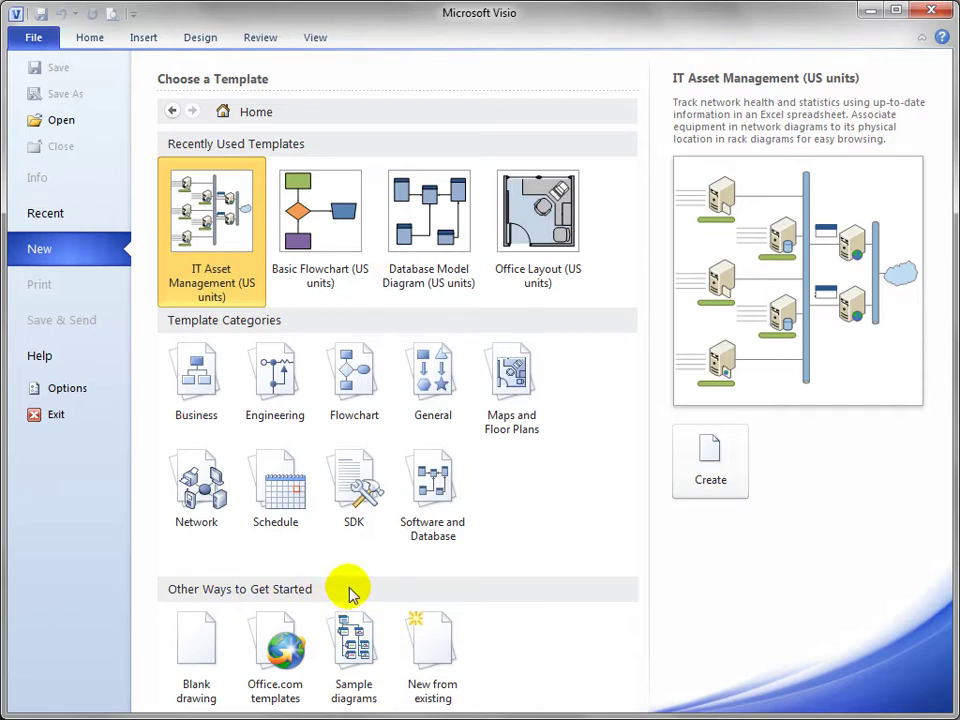
{"action": "left_click", "coordinate": [355, 652]}
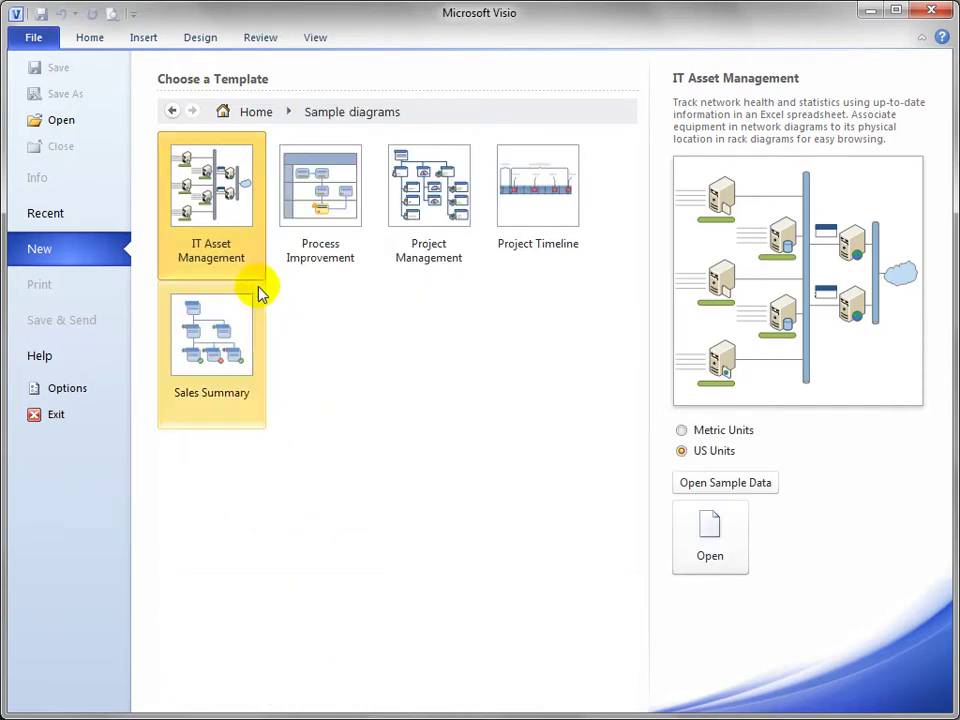
{"action": "left_click", "coordinate": [213, 186]}
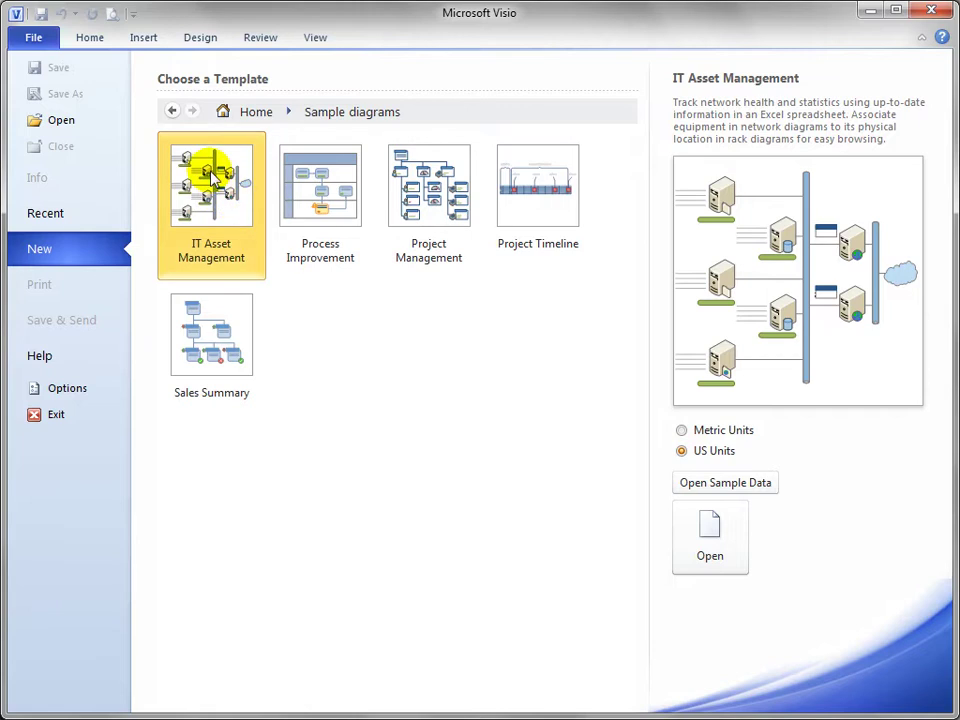
{"action": "double_click", "coordinate": [211, 172]}
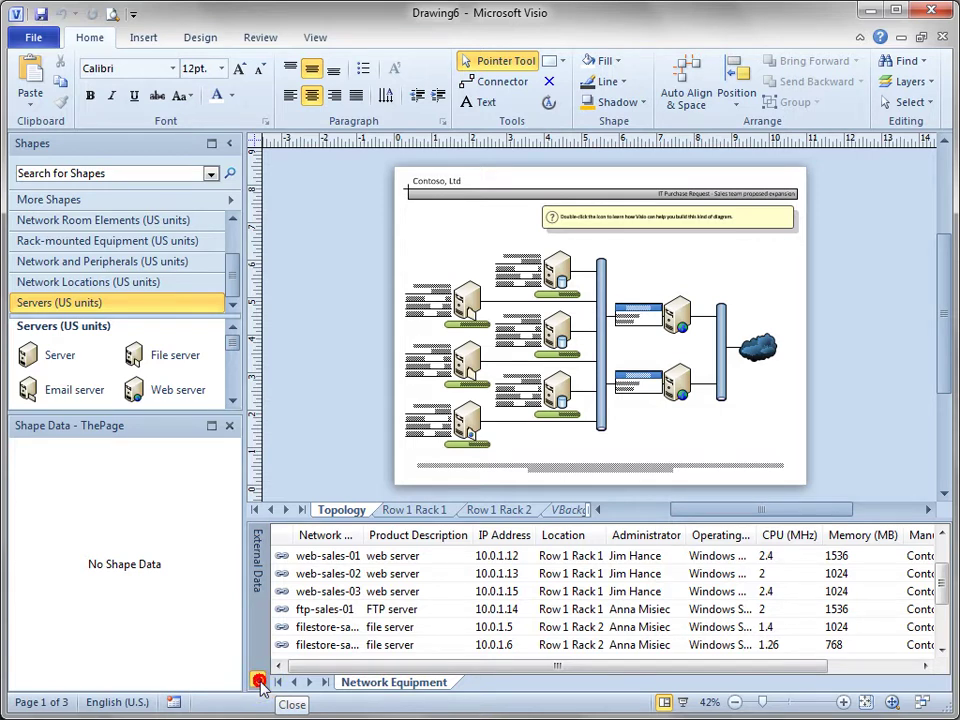
Step: Close the External Data window and minimize the Shapes window to give the drawing more room
{"action": "left_click", "coordinate": [258, 682]}
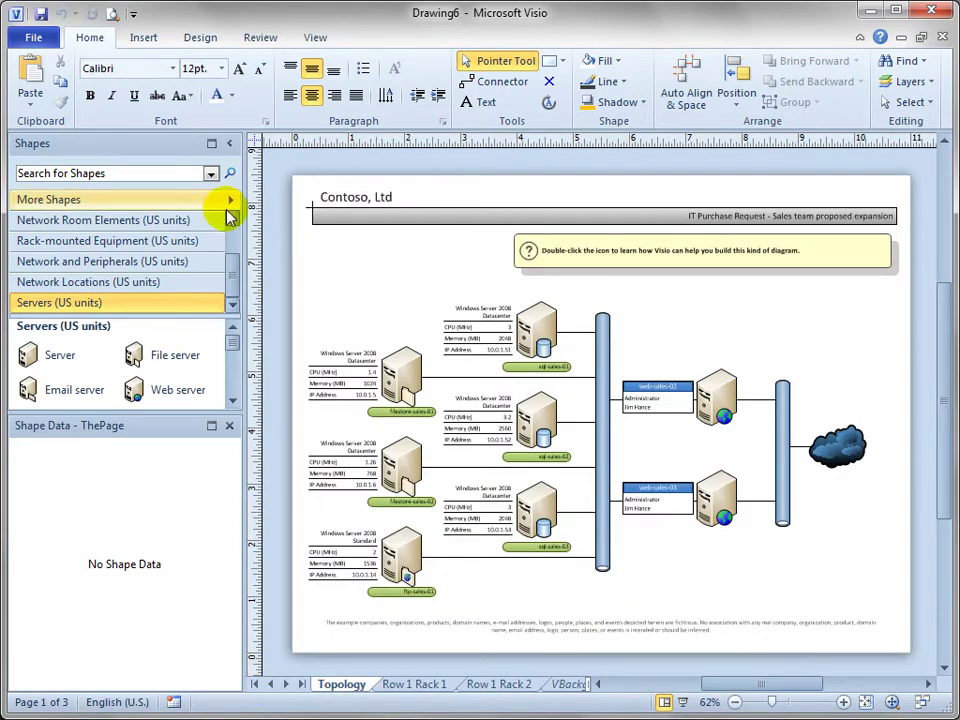
{"action": "left_click", "coordinate": [231, 146]}
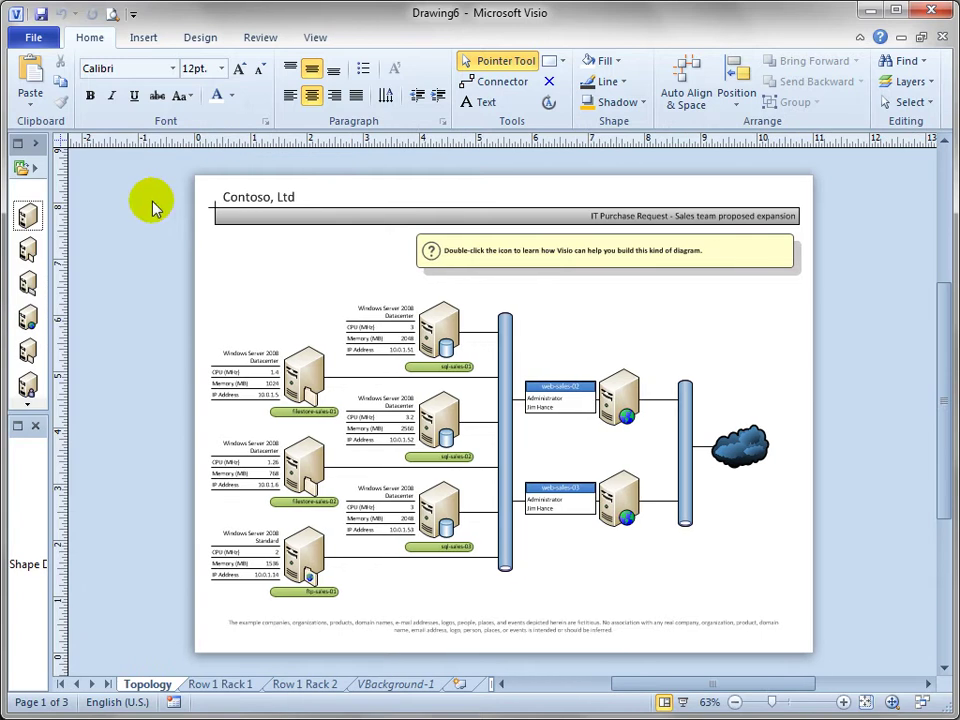
Step: View the Row 1 Rack 1, Row 1 Rack 2, VBackground-1 and Topology pages, finishing on Row 1 Rack 2
{"action": "left_click", "coordinate": [205, 686]}
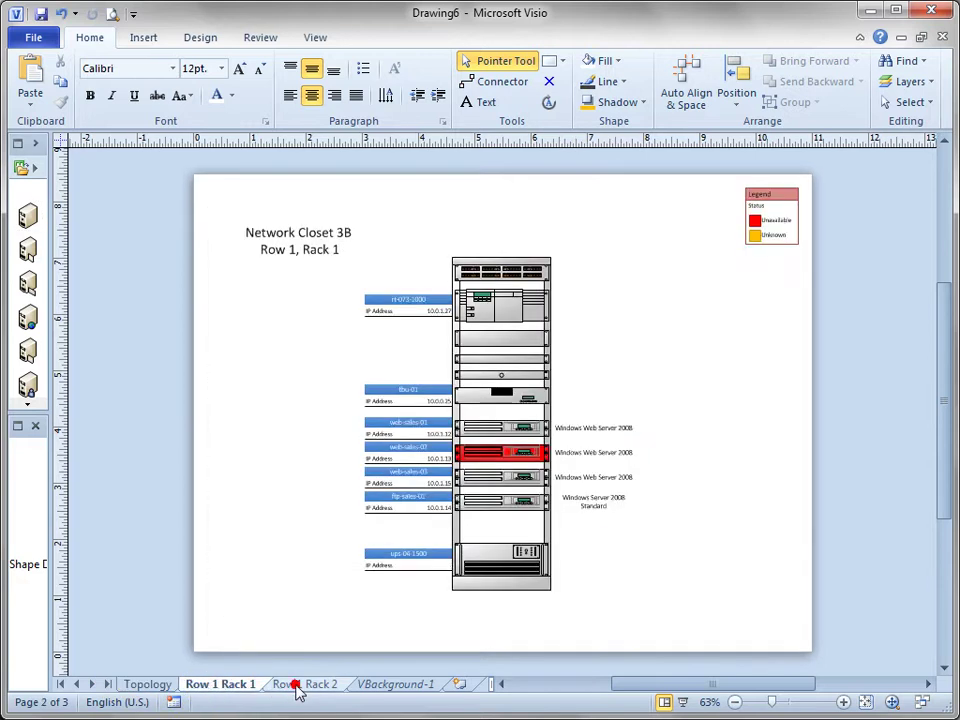
{"action": "left_click", "coordinate": [296, 688]}
{"action": "left_click", "coordinate": [407, 686]}
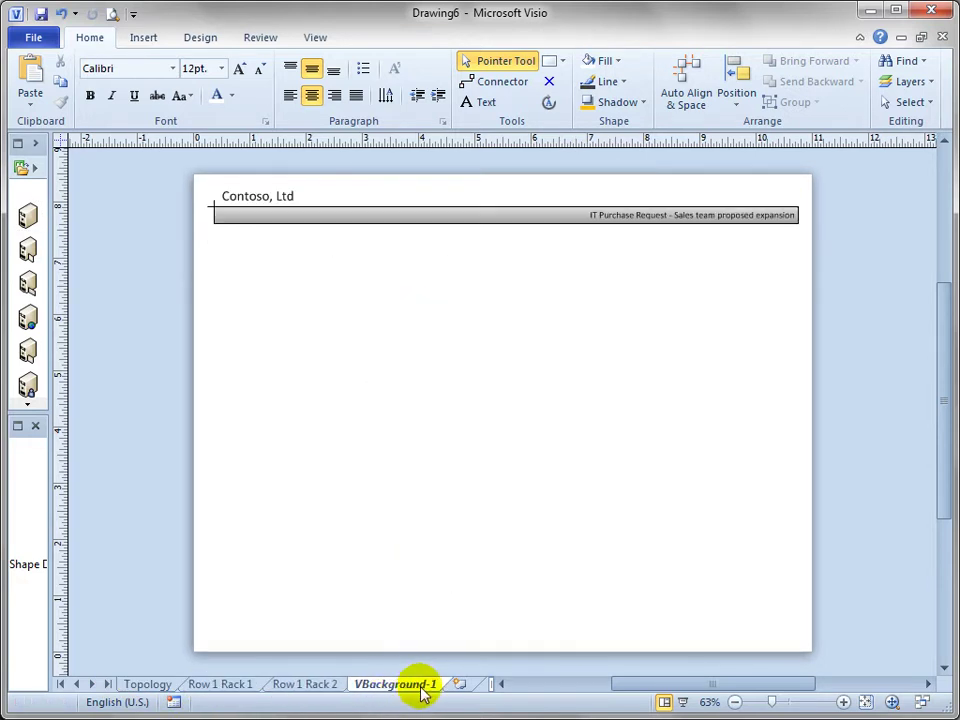
{"action": "left_click", "coordinate": [145, 685]}
{"action": "left_click", "coordinate": [226, 687]}
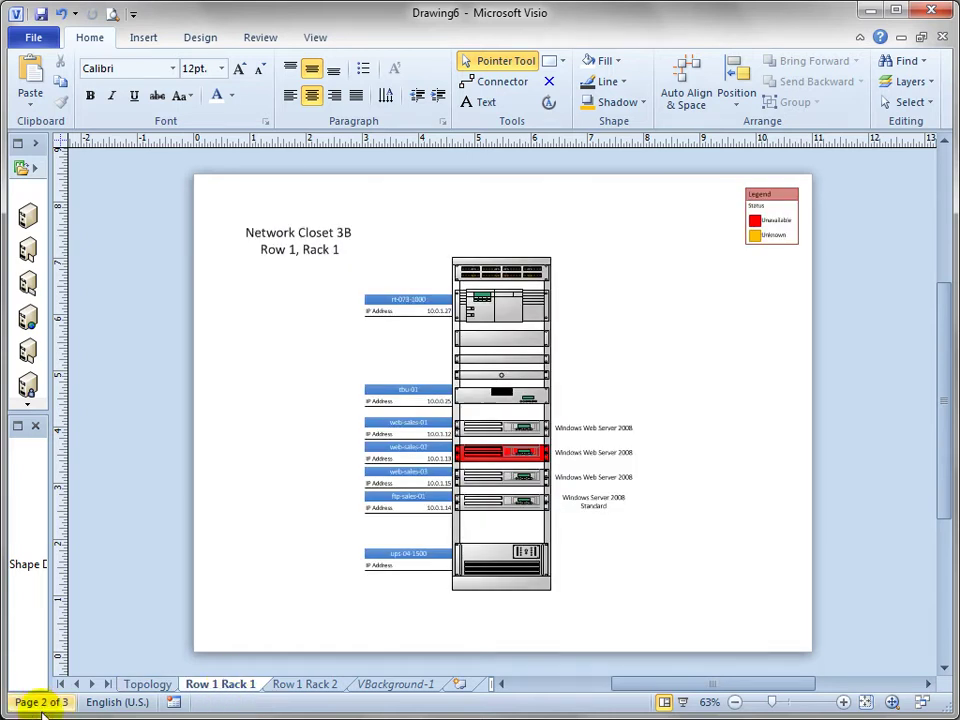
{"action": "left_click", "coordinate": [308, 684]}
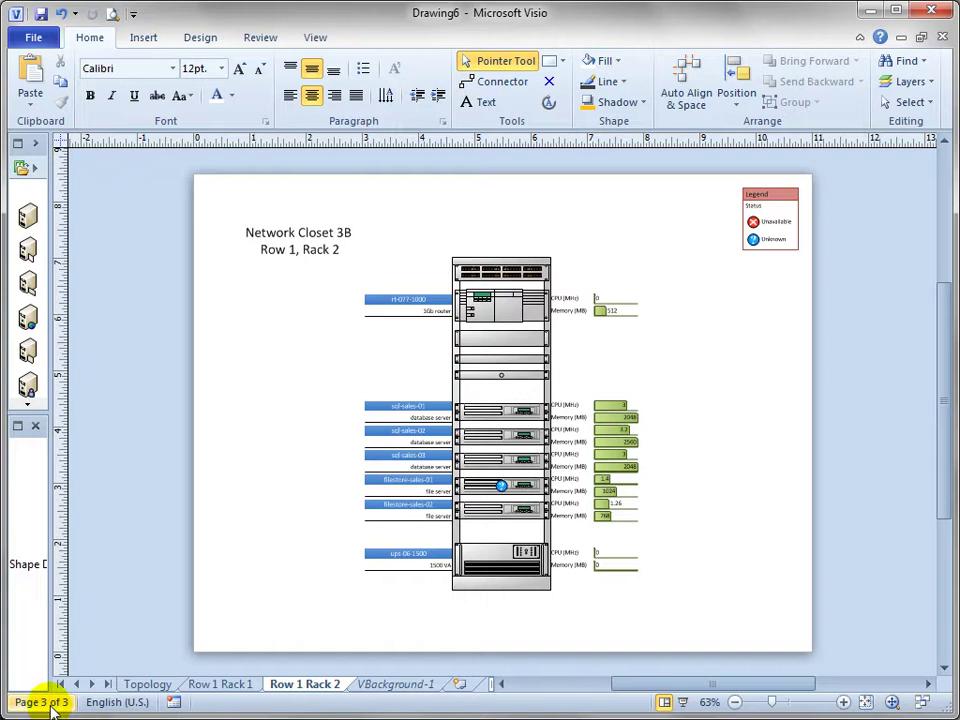
Step: Go to the Row 1 Rack 1 page through the Page dialog, and return to the Topology page the same way
{"action": "left_click", "coordinate": [50, 704]}
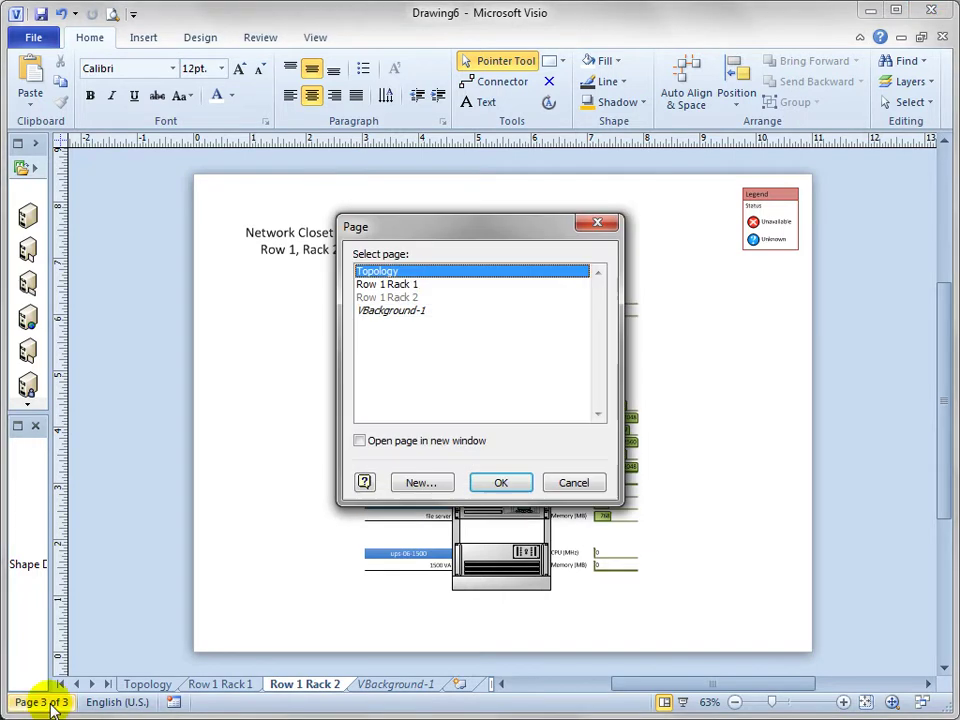
{"action": "left_click", "coordinate": [405, 284]}
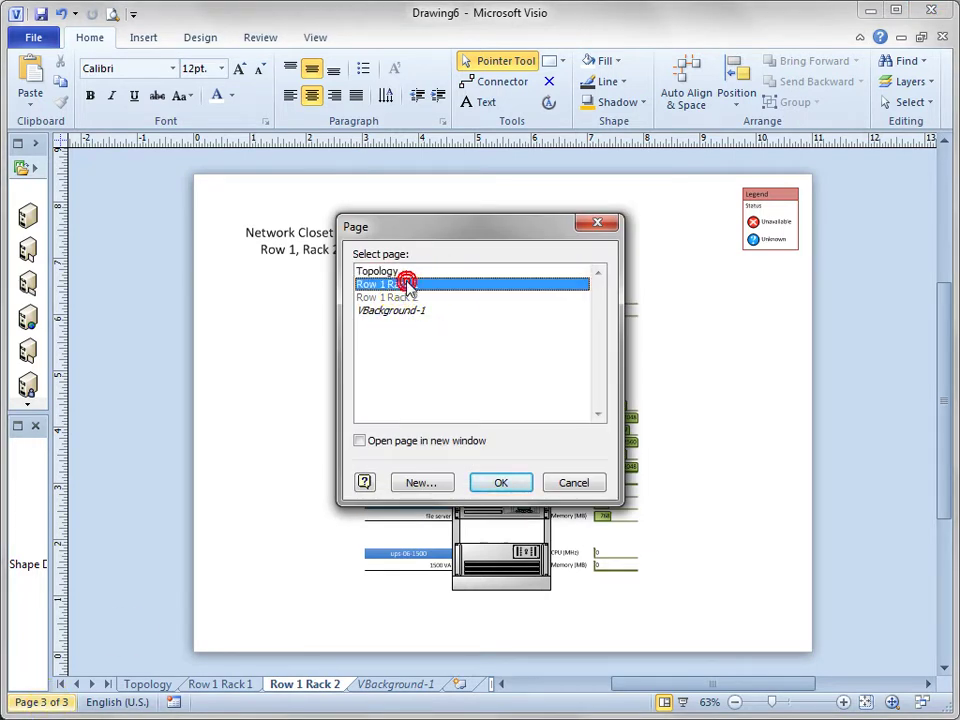
{"action": "left_click", "coordinate": [502, 483]}
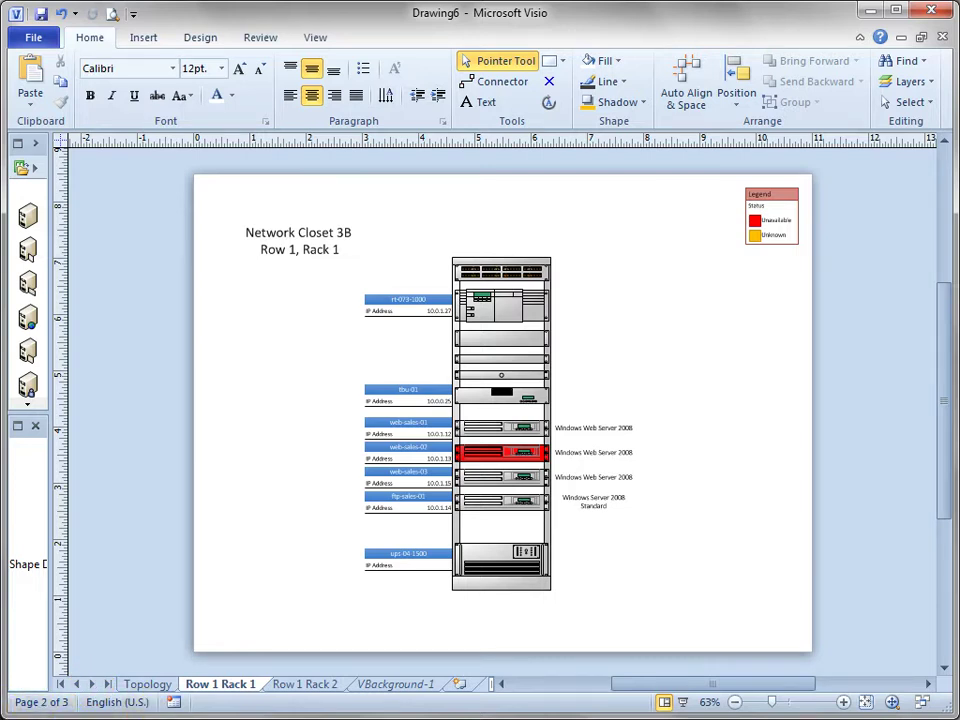
{"action": "left_click", "coordinate": [34, 702]}
{"action": "double_click", "coordinate": [377, 271]}
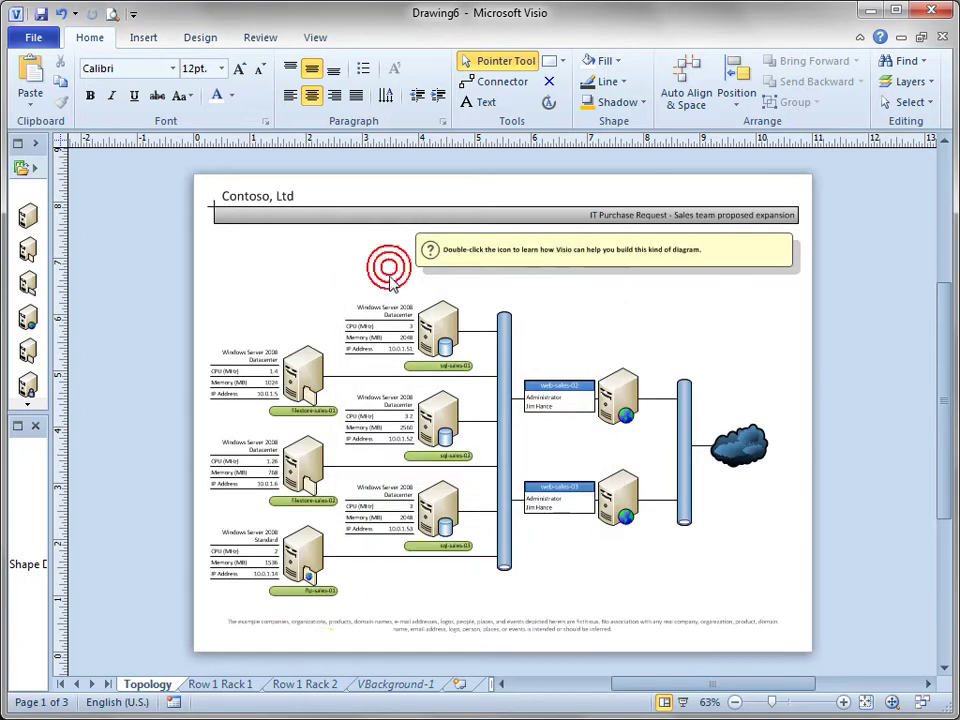
Step: Select the sql-sales-01 server shape and mark its text language as English (U.S.)
{"action": "left_click", "coordinate": [436, 324]}
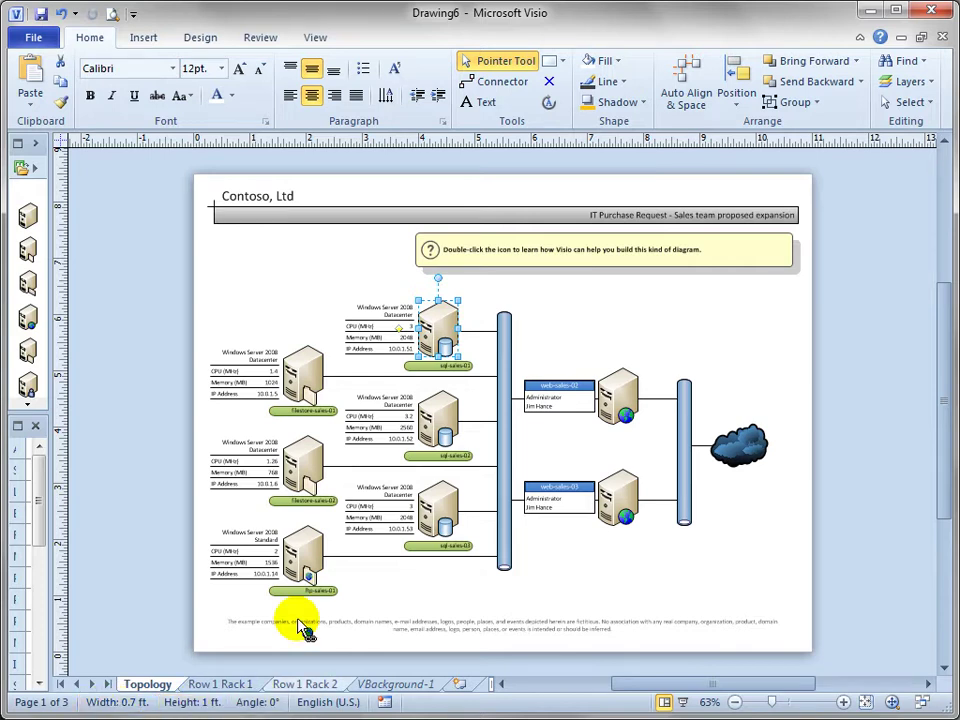
{"action": "mouse_move", "coordinate": [438, 277]}
{"action": "left_mouse_down"}
{"action": "mouse_move", "coordinate": [467, 274]}
{"action": "mouse_move", "coordinate": [480, 289]}
{"action": "mouse_move", "coordinate": [488, 336]}
{"action": "mouse_move", "coordinate": [482, 294]}
{"action": "mouse_move", "coordinate": [446, 266]}
{"action": "mouse_move", "coordinate": [420, 261]}
{"action": "mouse_move", "coordinate": [430, 257]}
{"action": "left_mouse_up"}
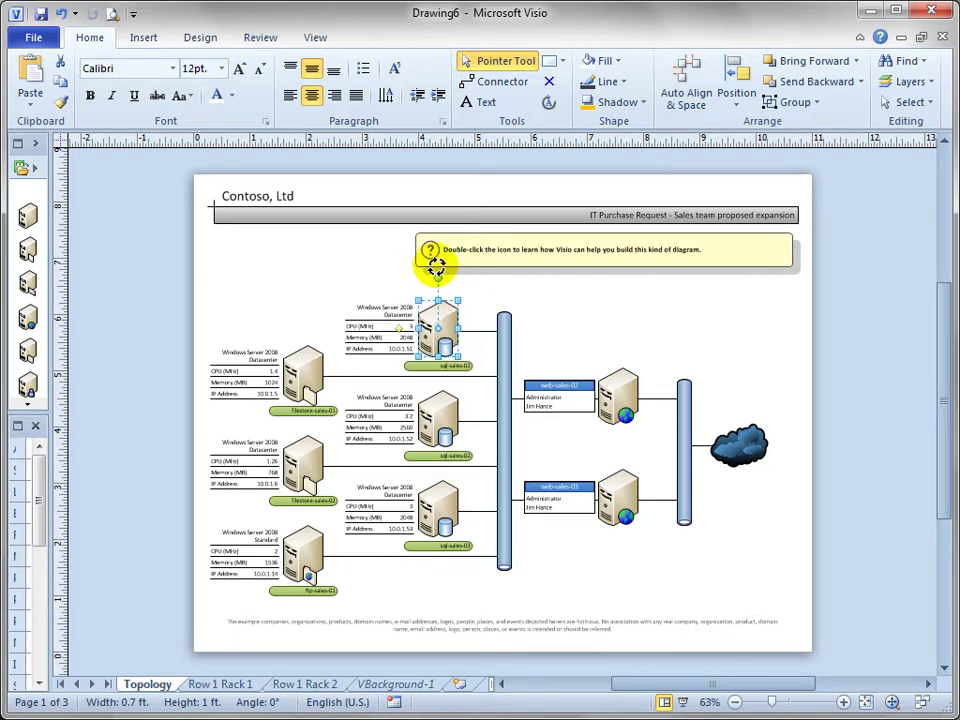
{"action": "left_click", "coordinate": [322, 704]}
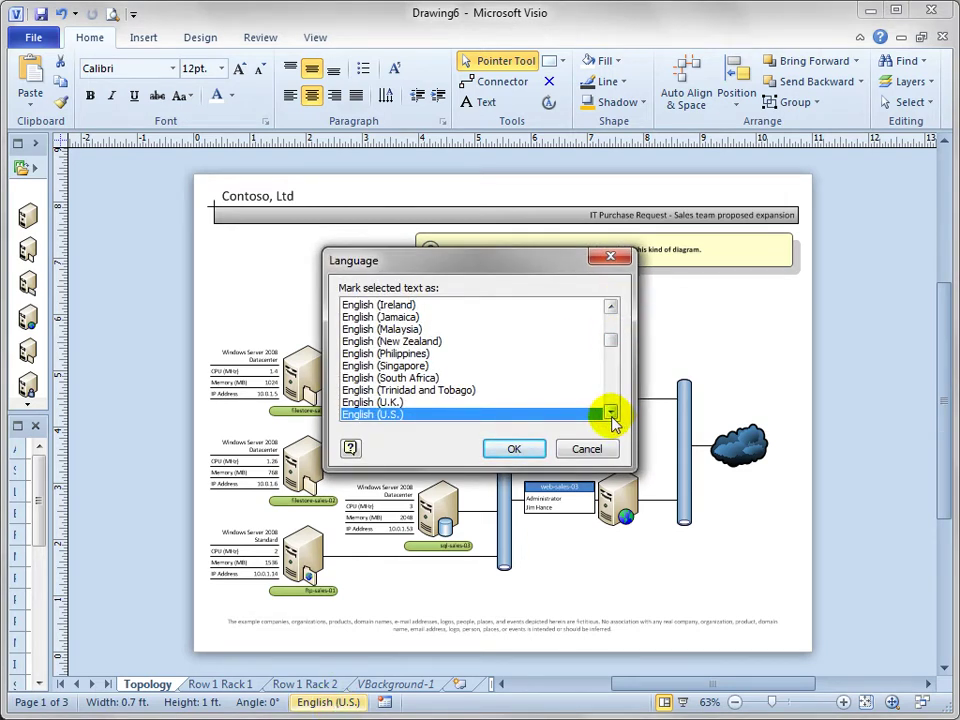
{"action": "left_click", "coordinate": [611, 414]}
{"action": "left_click", "coordinate": [611, 414]}
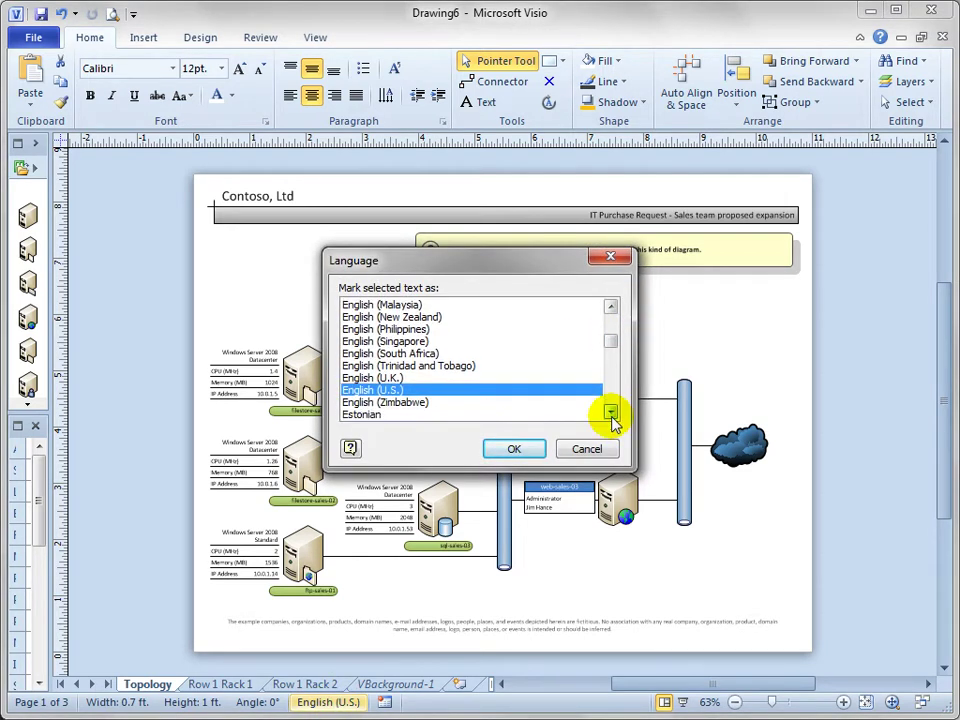
{"action": "left_click", "coordinate": [611, 414]}
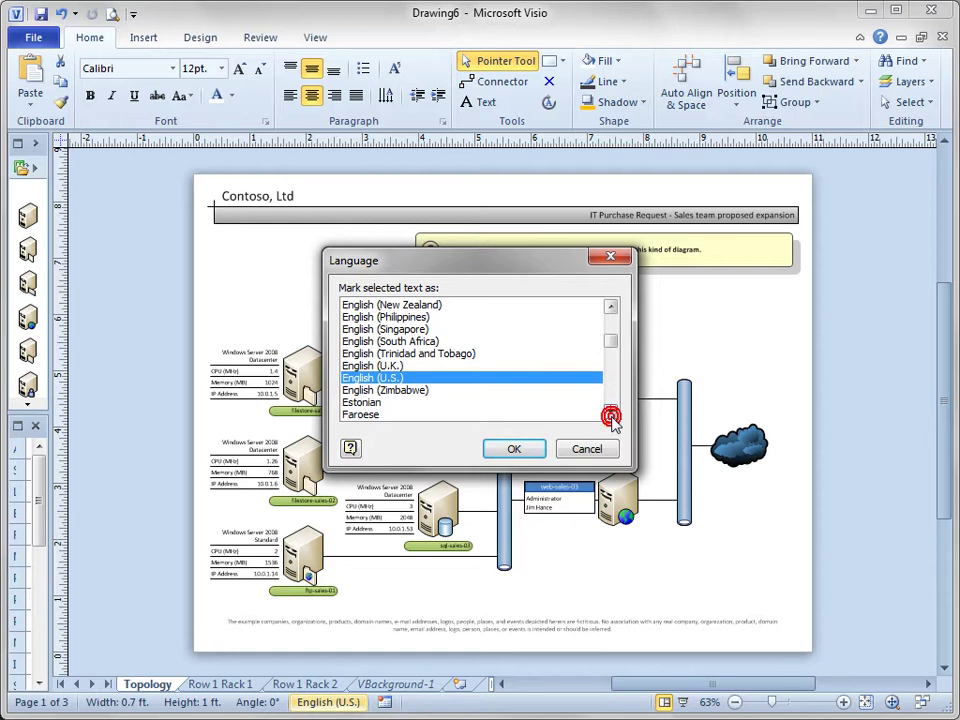
{"action": "left_click", "coordinate": [517, 450]}
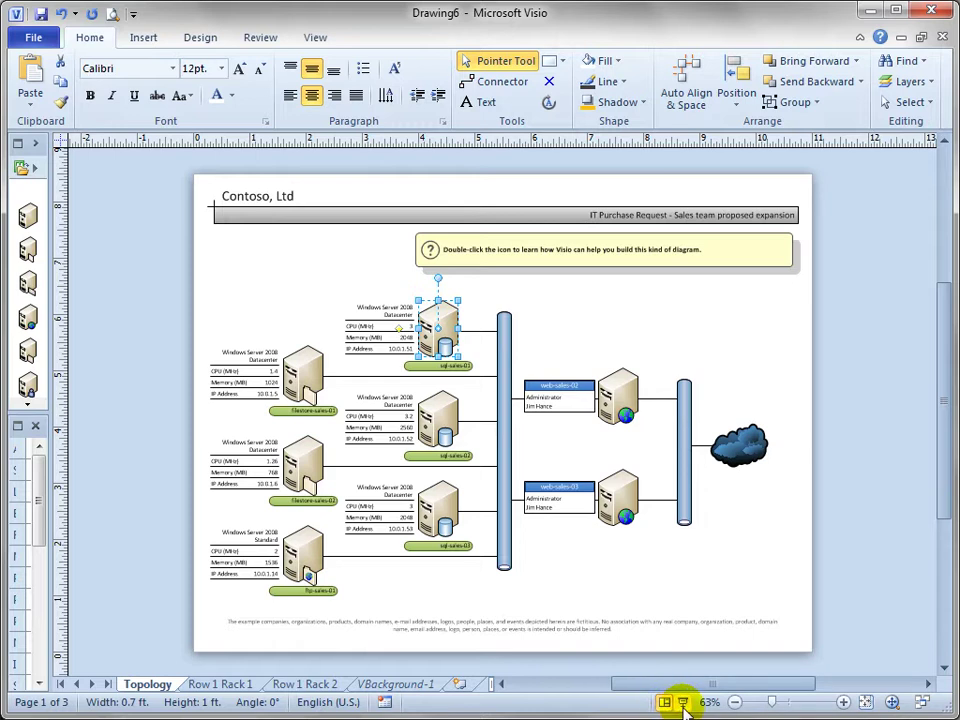
Step: Zoom the Topology page out to 31% and back in to 83%
{"action": "left_click", "coordinate": [735, 702]}
{"action": "left_click", "coordinate": [735, 702]}
{"action": "left_click", "coordinate": [735, 702]}
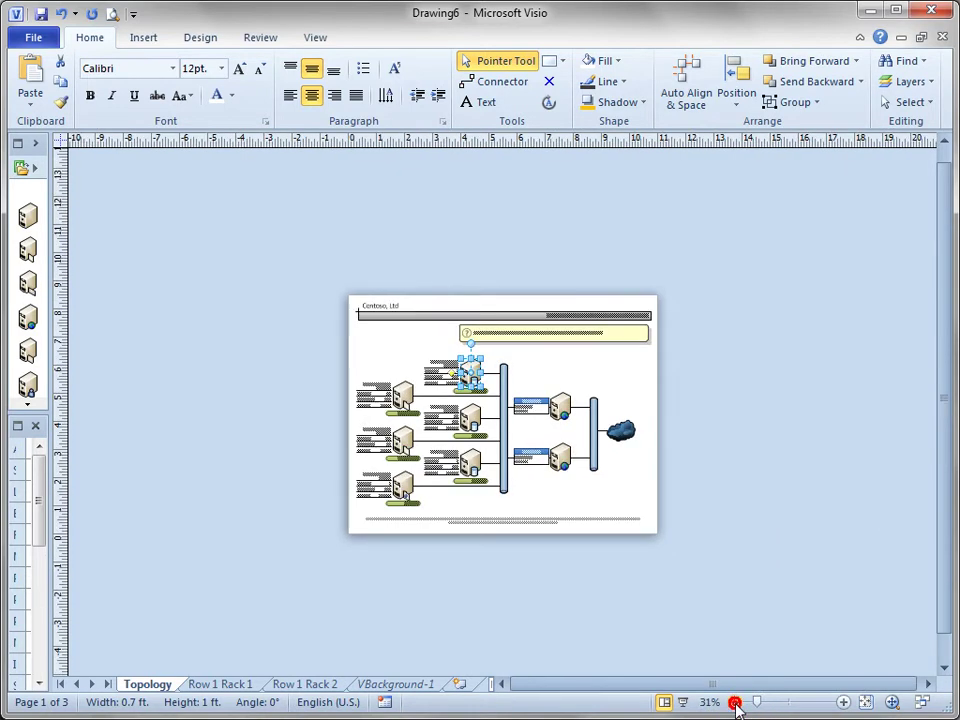
{"action": "left_click", "coordinate": [843, 702]}
{"action": "left_click", "coordinate": [844, 702]}
{"action": "left_click", "coordinate": [845, 702]}
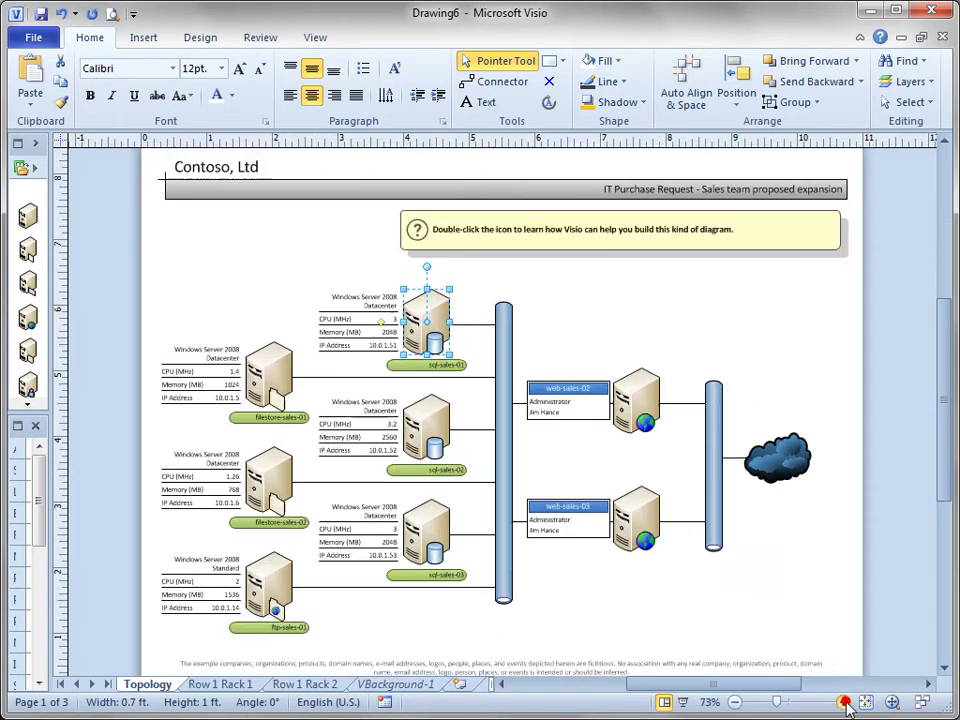
{"action": "left_click", "coordinate": [846, 702]}
{"action": "left_click", "coordinate": [735, 702]}
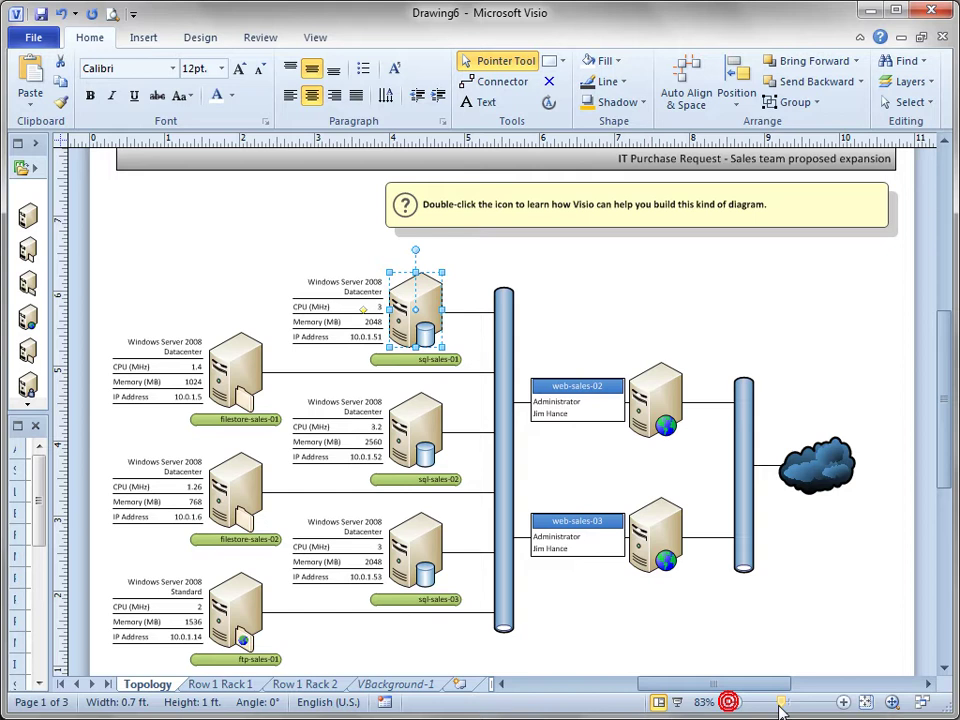
Step: Magnify the Topology page to 156% and pan across to the file servers at the page's left edge
{"action": "left_click_drag", "start_coordinate": [784, 702], "coordinate": [803, 706]}
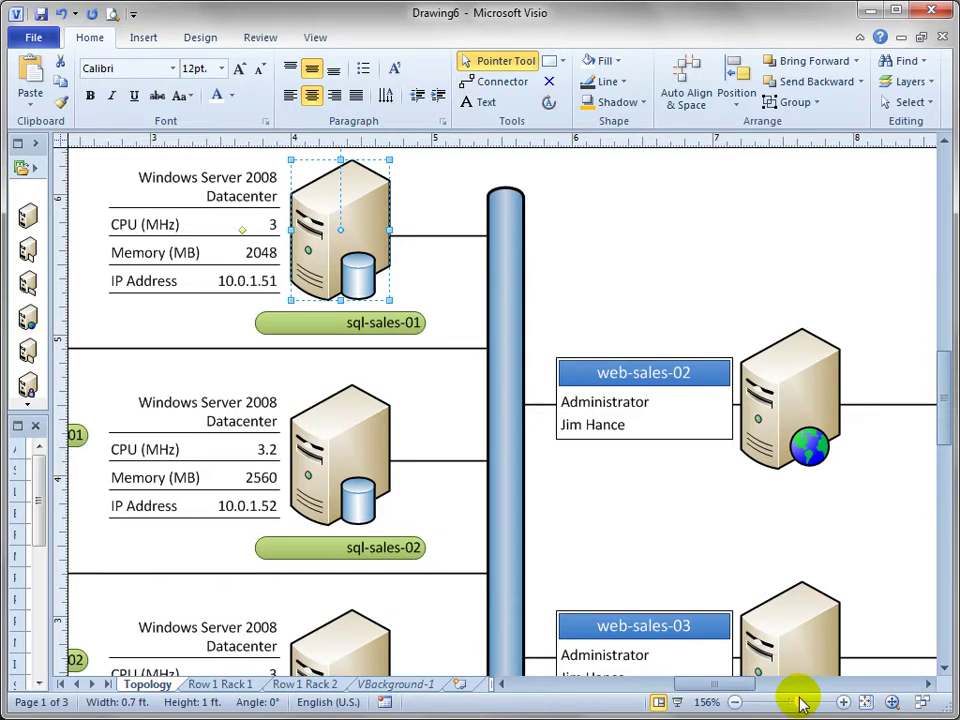
{"action": "mouse_move", "coordinate": [729, 688]}
{"action": "left_mouse_down"}
{"action": "mouse_move", "coordinate": [785, 690]}
{"action": "mouse_move", "coordinate": [718, 688]}
{"action": "left_mouse_up"}
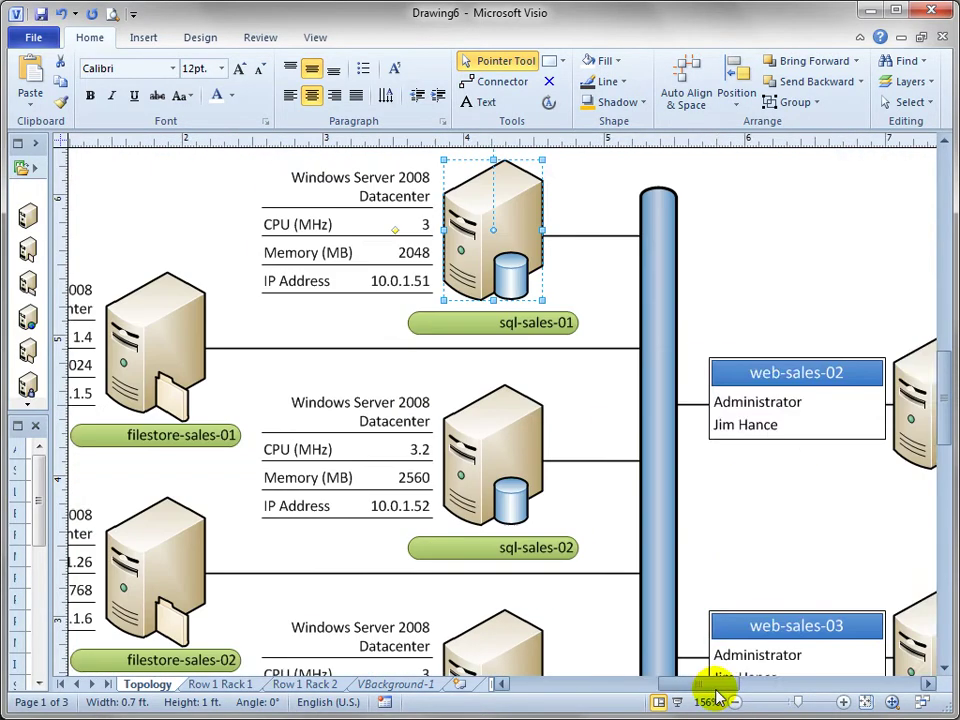
{"action": "left_click_drag", "start_coordinate": [938, 407], "coordinate": [943, 446]}
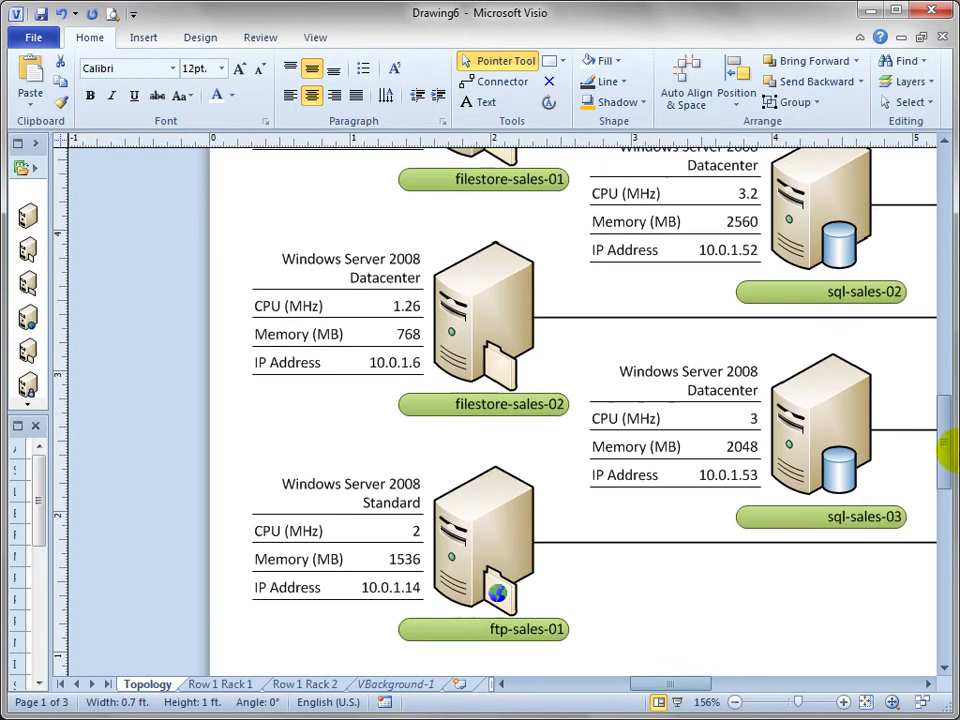
{"action": "double_click", "coordinate": [825, 368]}
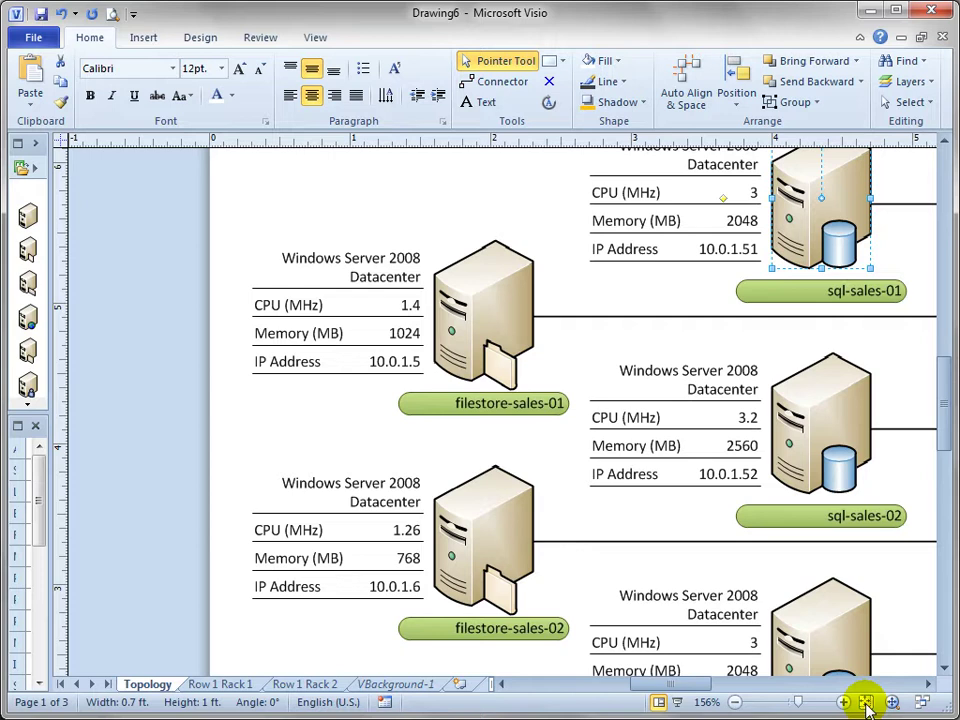
Step: Zoom in to 260%, pan beyond the page's right edge, and fit the whole page back in the window
{"action": "mouse_move", "coordinate": [799, 700]}
{"action": "left_mouse_down"}
{"action": "mouse_move", "coordinate": [780, 706]}
{"action": "mouse_move", "coordinate": [814, 703]}
{"action": "left_mouse_up"}
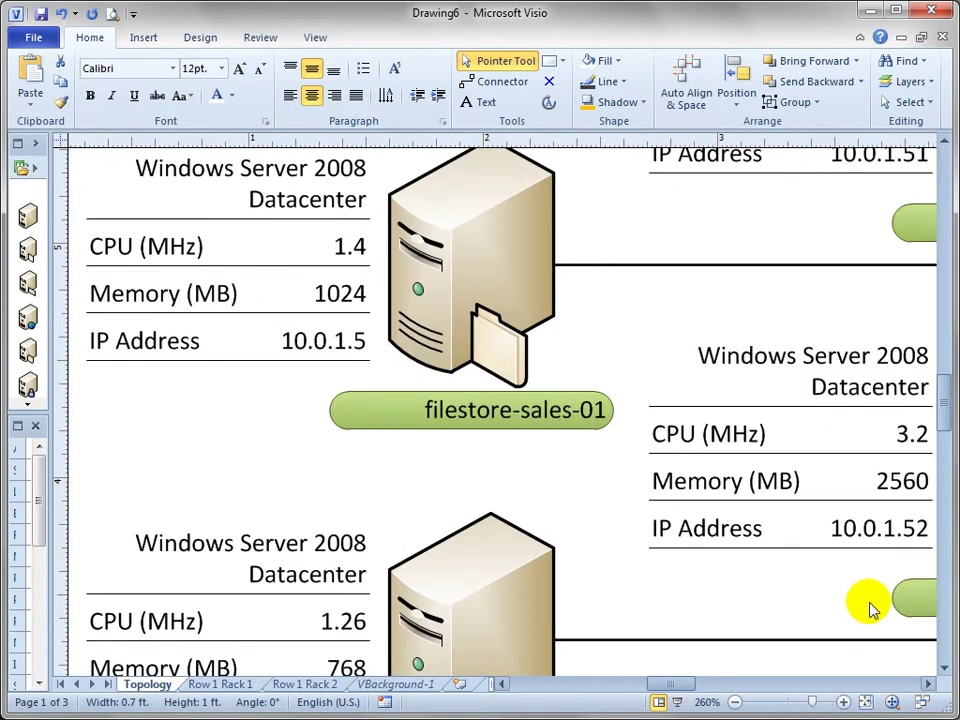
{"action": "left_click_drag", "start_coordinate": [672, 685], "coordinate": [822, 692]}
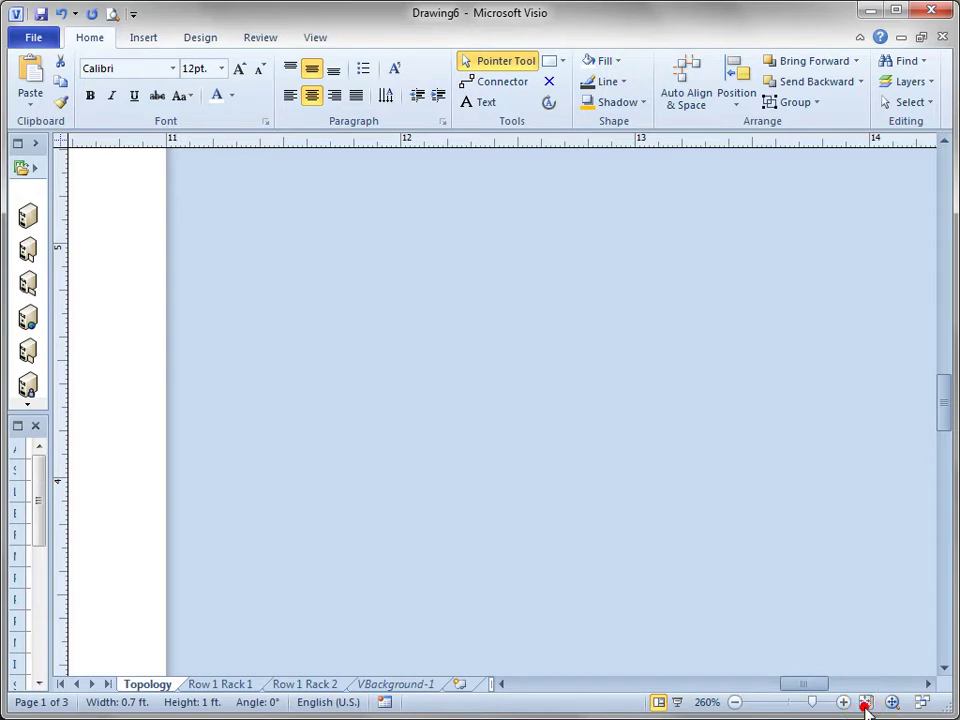
{"action": "left_click", "coordinate": [866, 703]}
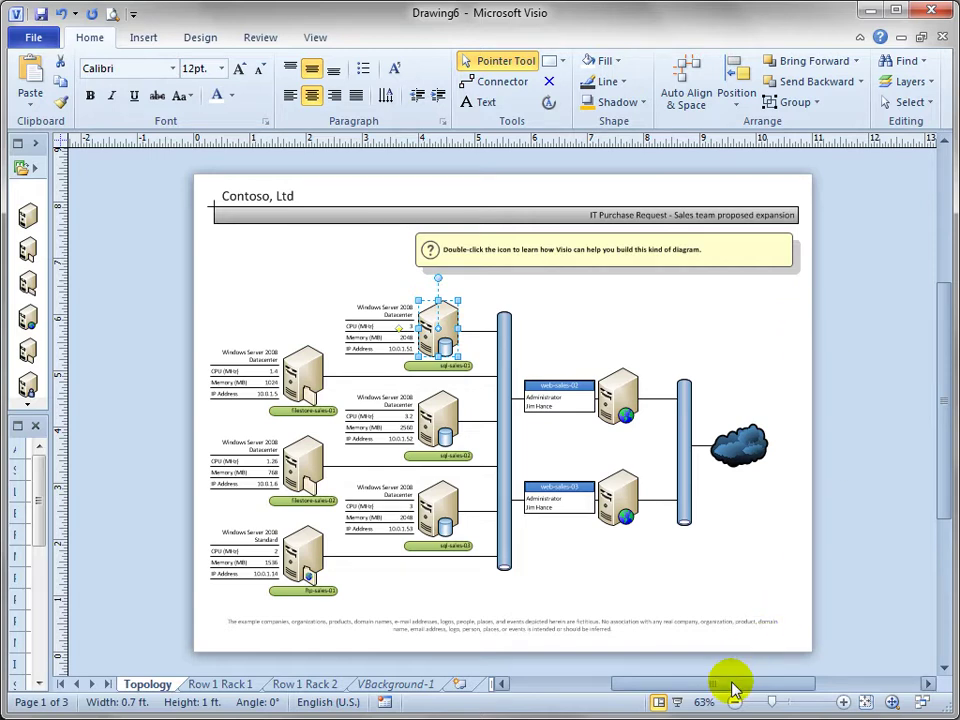
Step: Set a custom magnification of 120% for the Topology page, and fit the whole page back in the window
{"action": "left_click", "coordinate": [705, 703]}
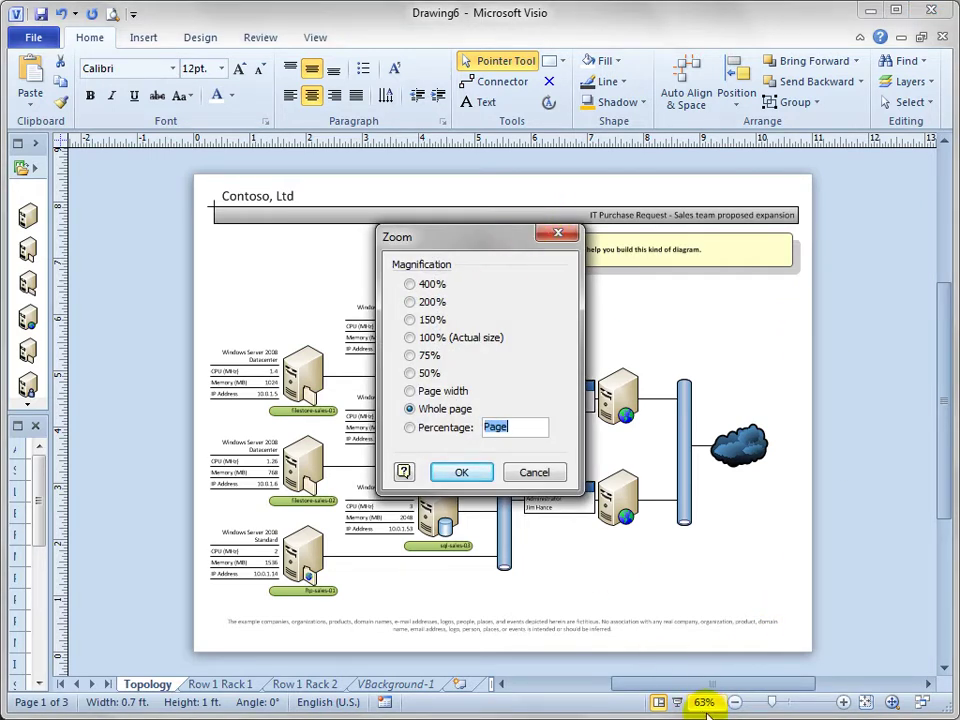
{"action": "left_click", "coordinate": [510, 427]}
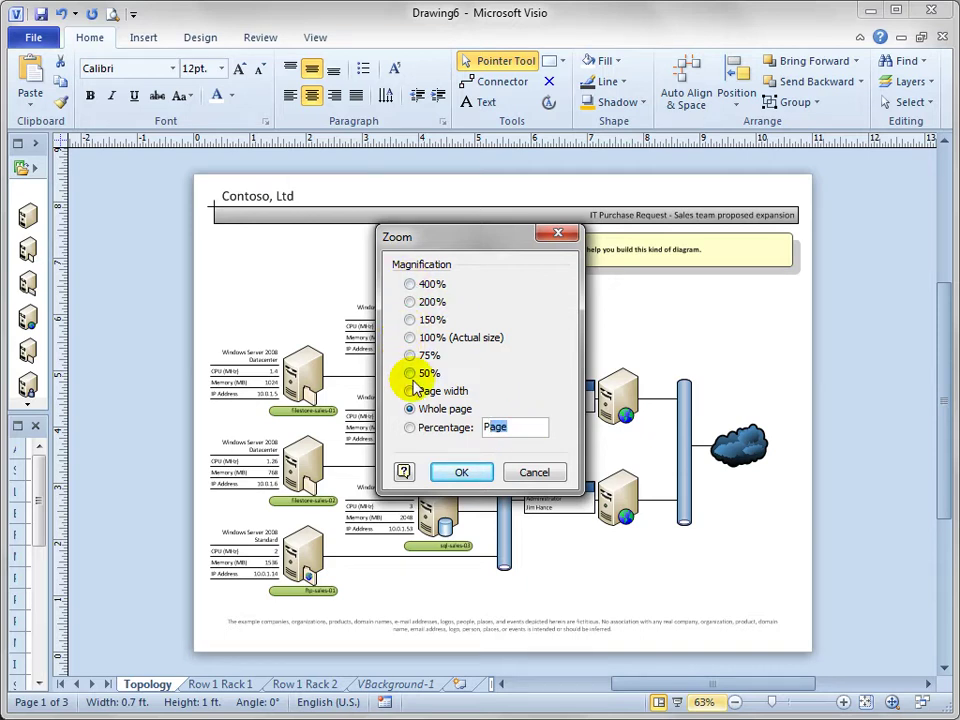
{"action": "left_click", "coordinate": [521, 427]}
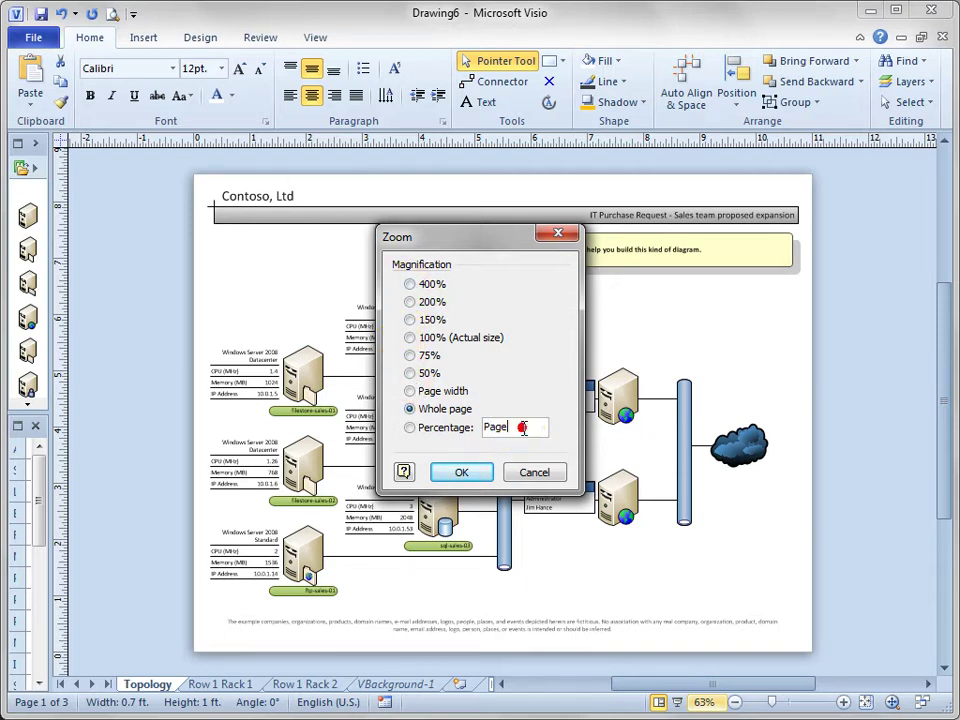
{"action": "left_click_drag", "start_coordinate": [523, 427], "coordinate": [481, 427]}
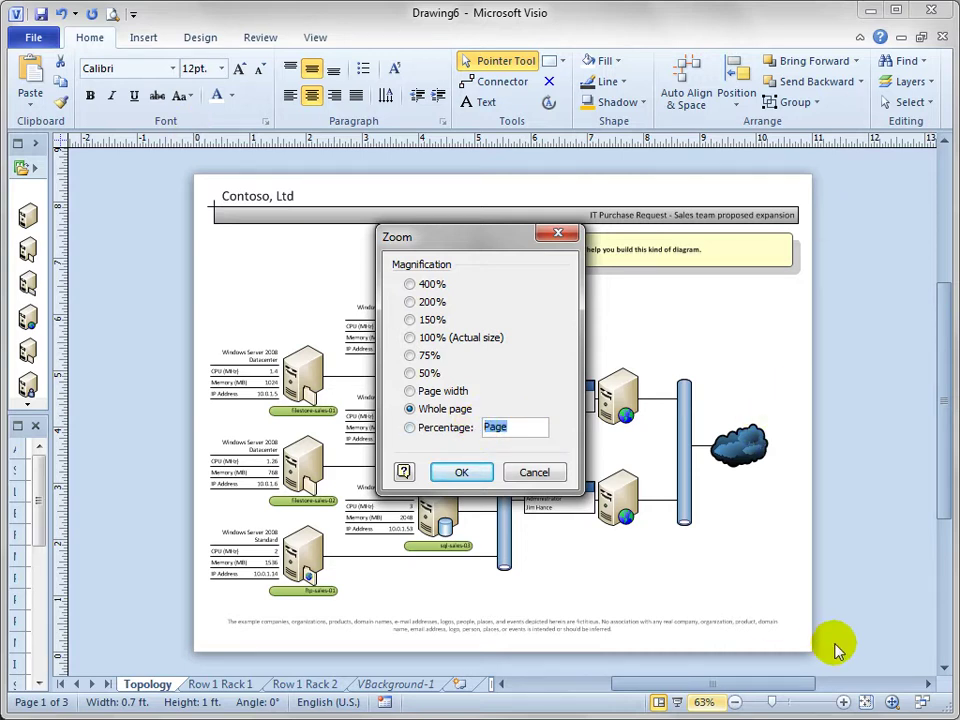
{"action": "left_click", "coordinate": [516, 424]}
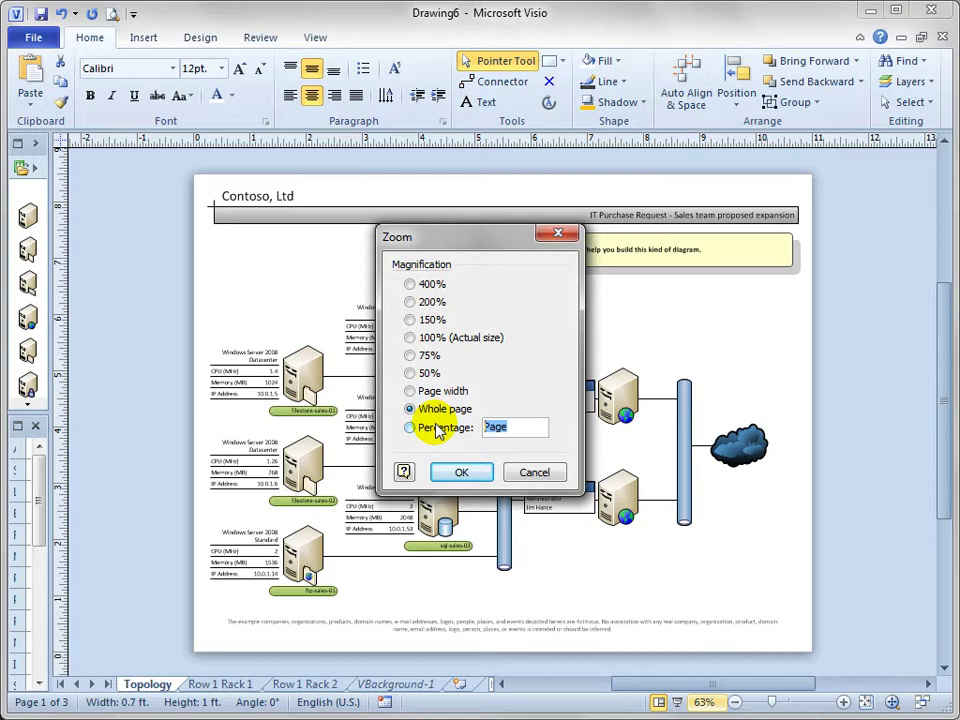
{"action": "type", "text": "120"}
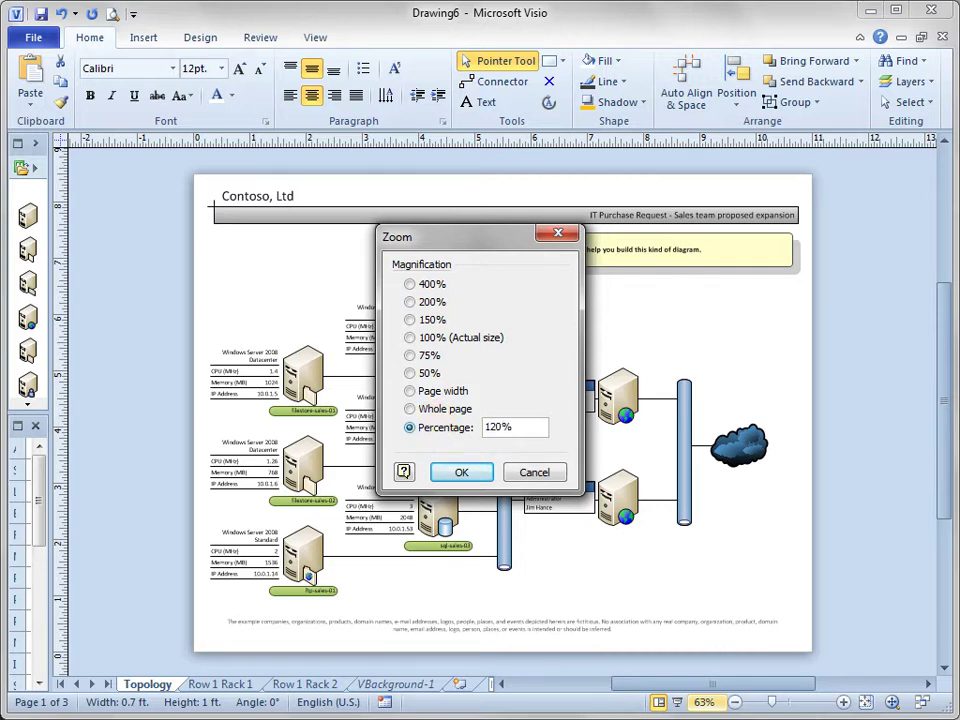
{"action": "left_click", "coordinate": [448, 476]}
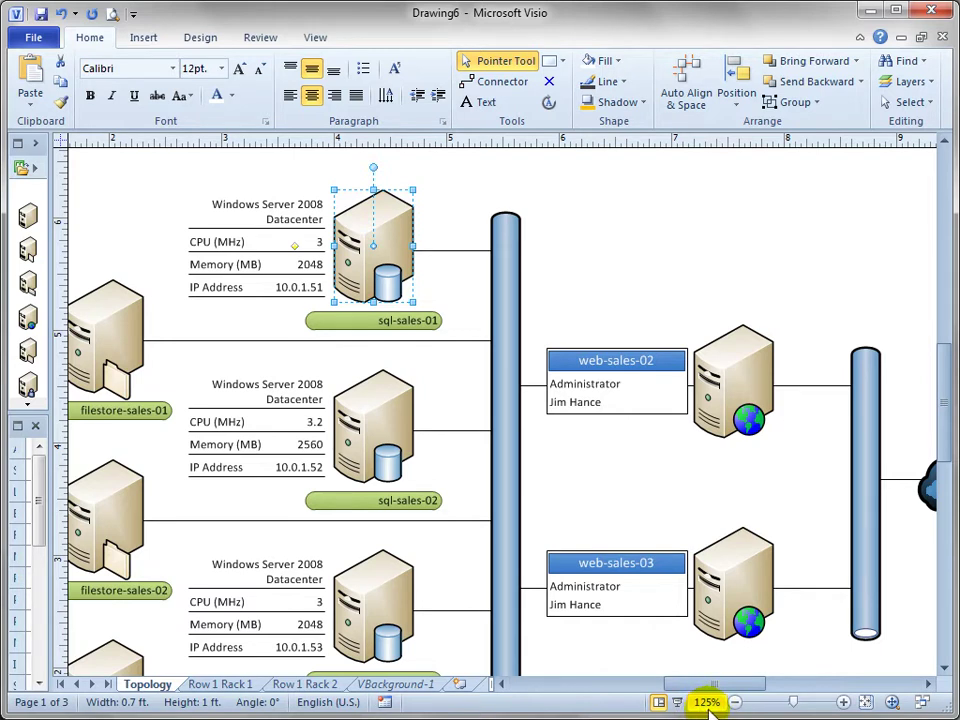
{"action": "left_click", "coordinate": [865, 703]}
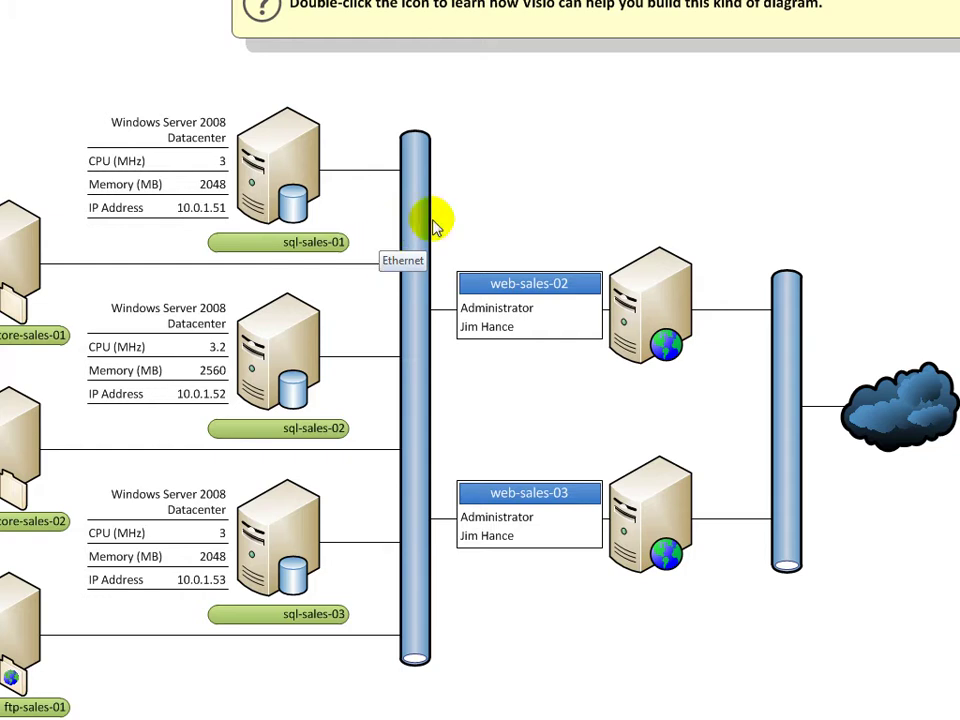
Step: In the full-screen view, page forward to Row 1 Rack 2 and go back one page to Row 1 Rack 1
{"action": "left_click", "coordinate": [549, 129]}
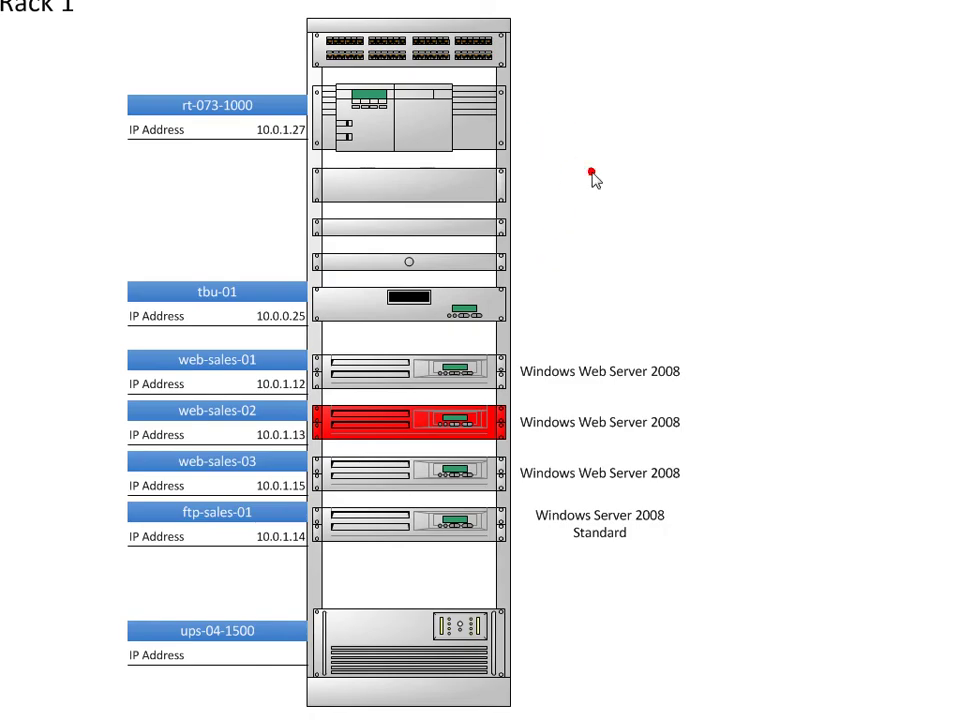
{"action": "left_click", "coordinate": [592, 176]}
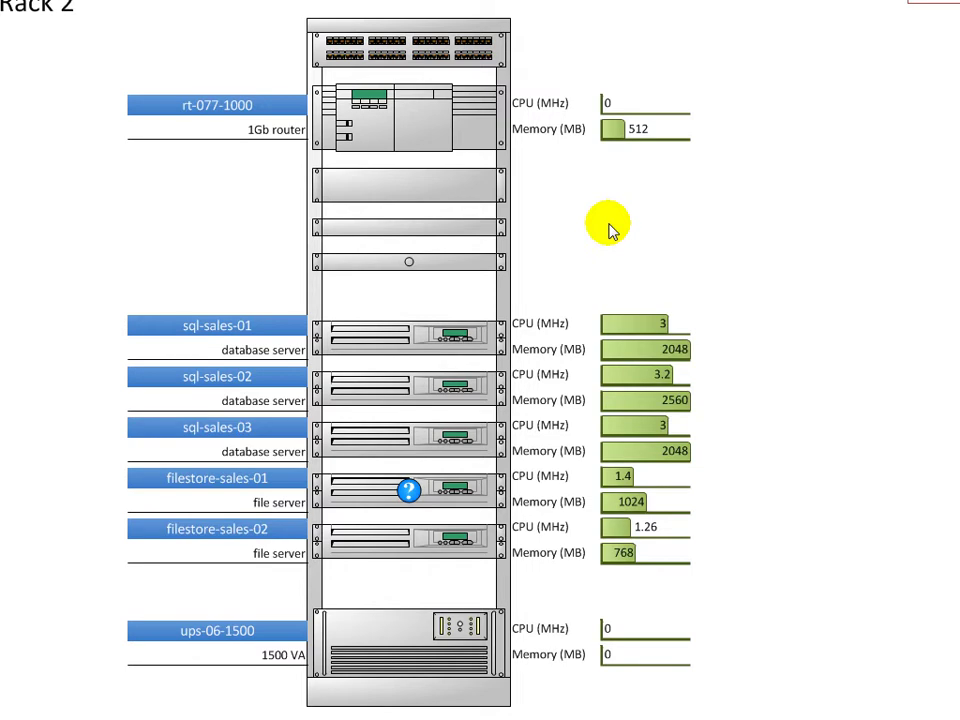
{"action": "right_click", "coordinate": [643, 190]}
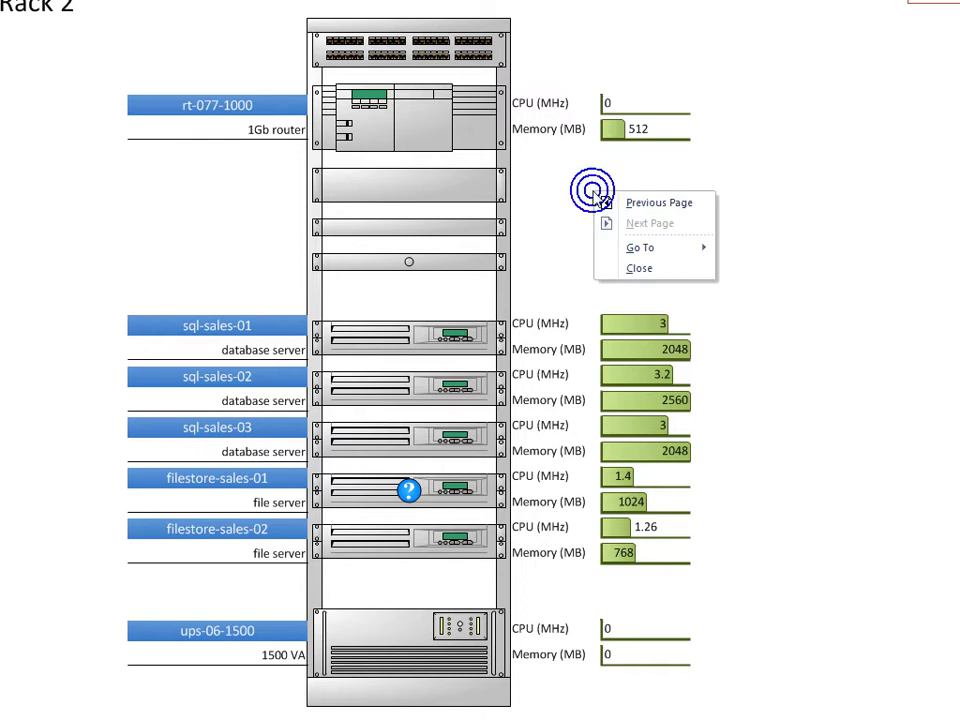
{"action": "left_click", "coordinate": [704, 205]}
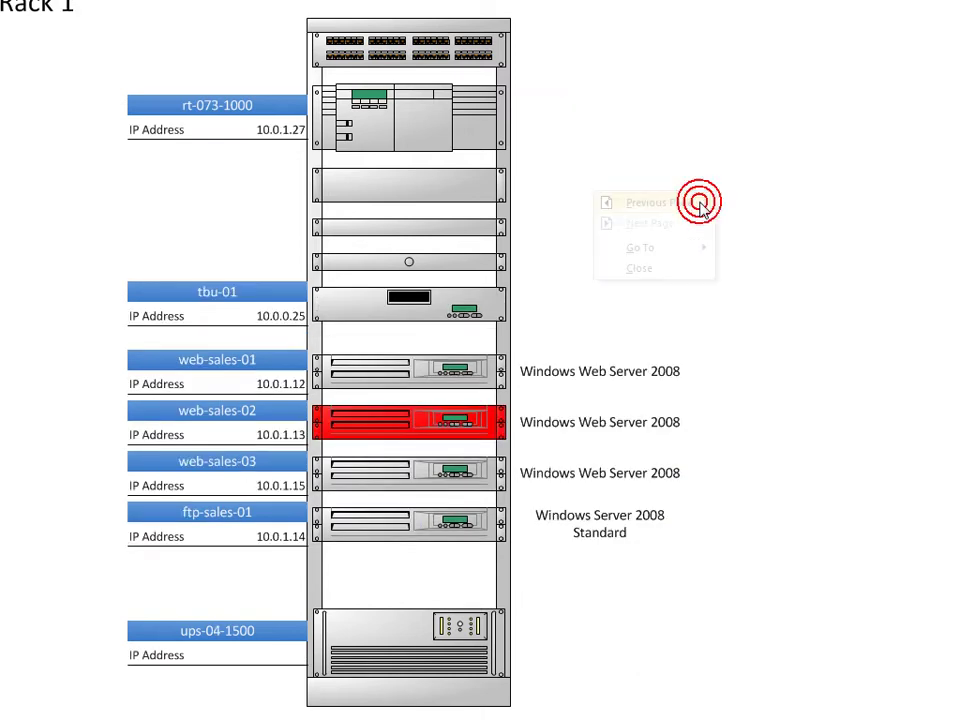
Step: Jump directly to the Row 1 Rack 2 page in full-screen view and close the full-screen view
{"action": "right_click", "coordinate": [670, 122]}
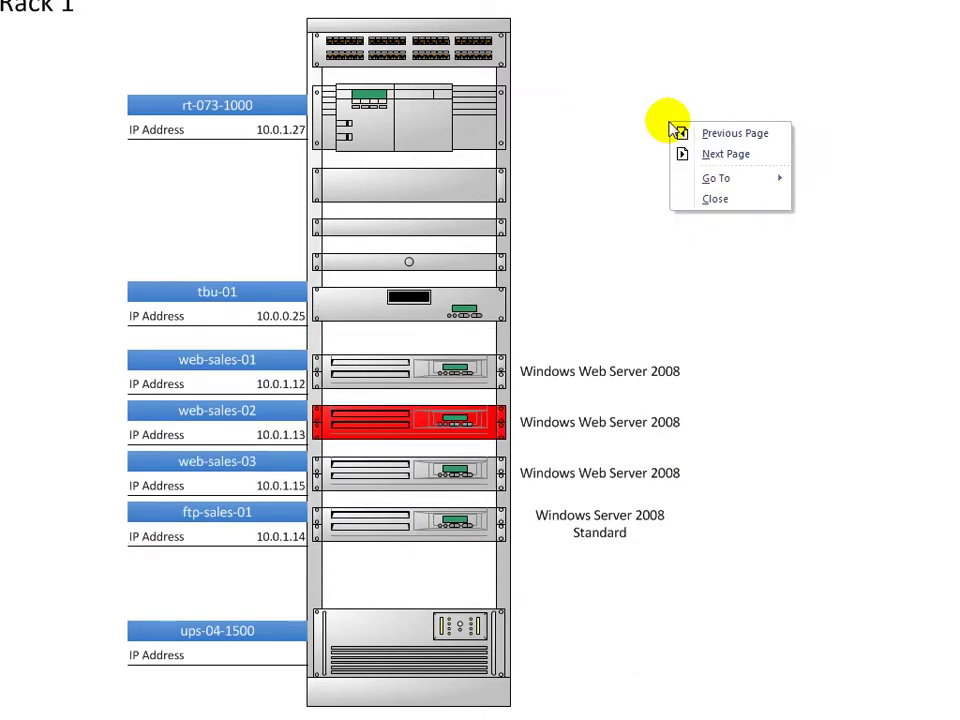
{"action": "mouse_move", "coordinate": [755, 183]}
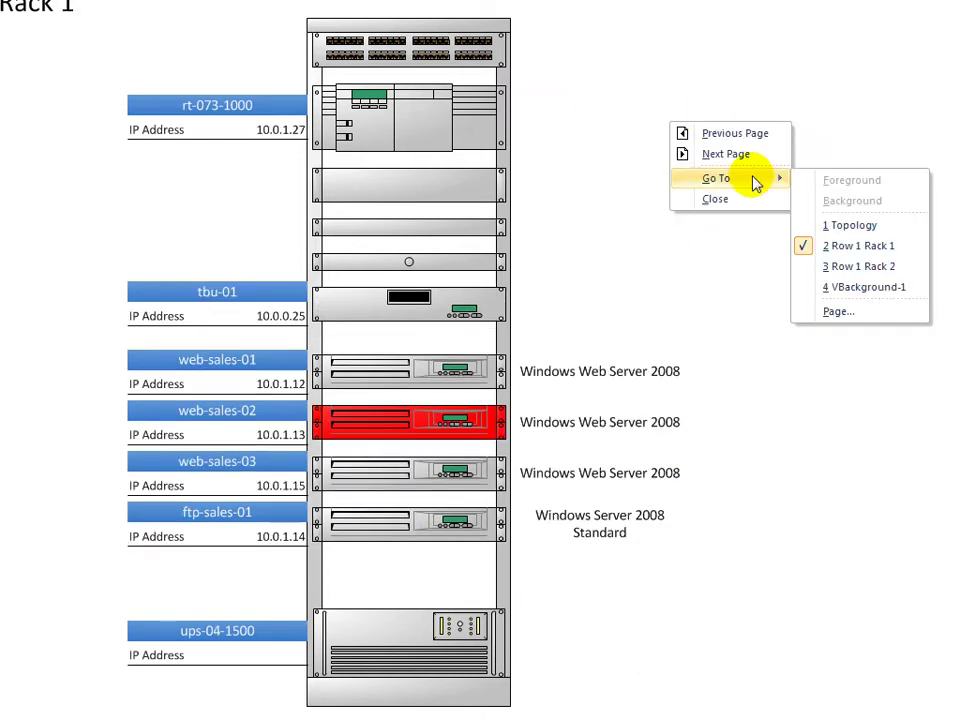
{"action": "left_click", "coordinate": [866, 273]}
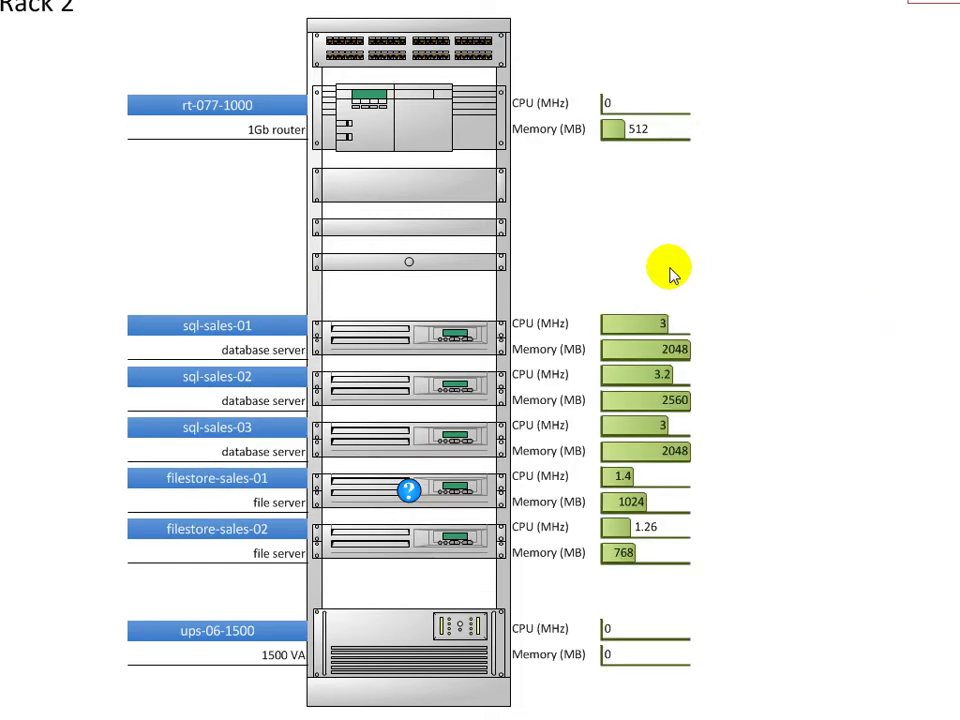
{"action": "right_click", "coordinate": [600, 180]}
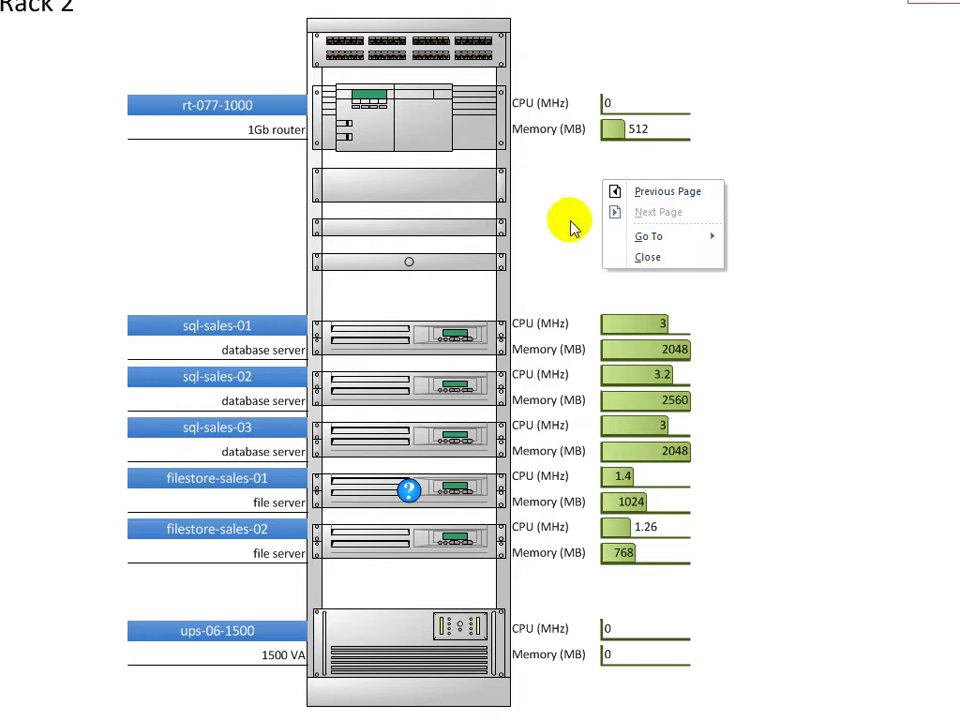
{"action": "left_click", "coordinate": [658, 266]}
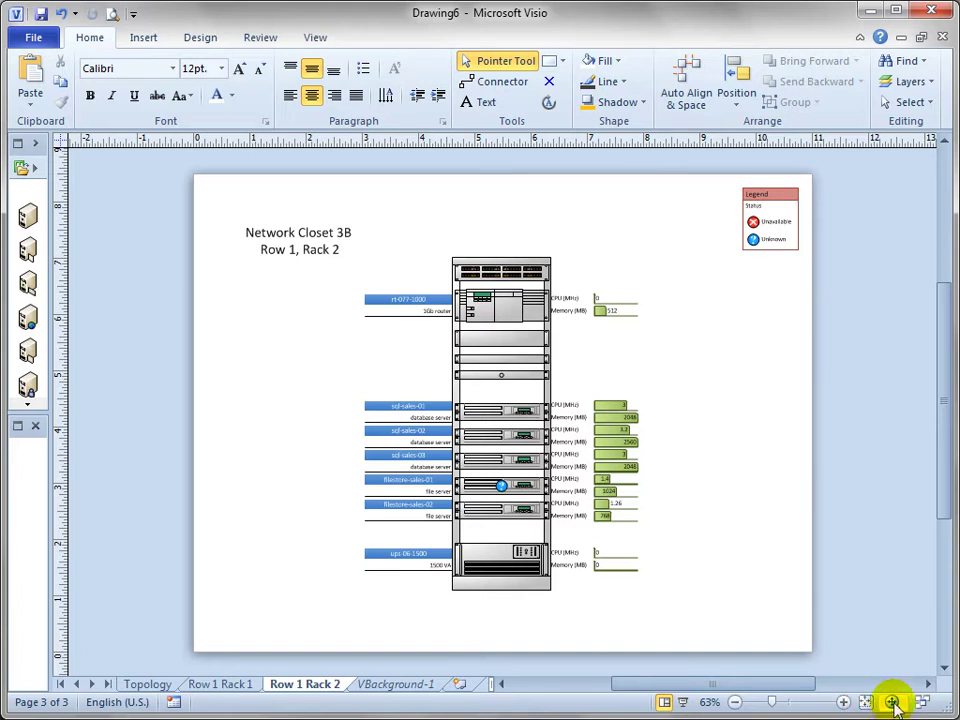
Step: Show the Pan & Zoom window, try it floating and docked, and anchor it at the drawing area's right edge
{"action": "left_click", "coordinate": [893, 705]}
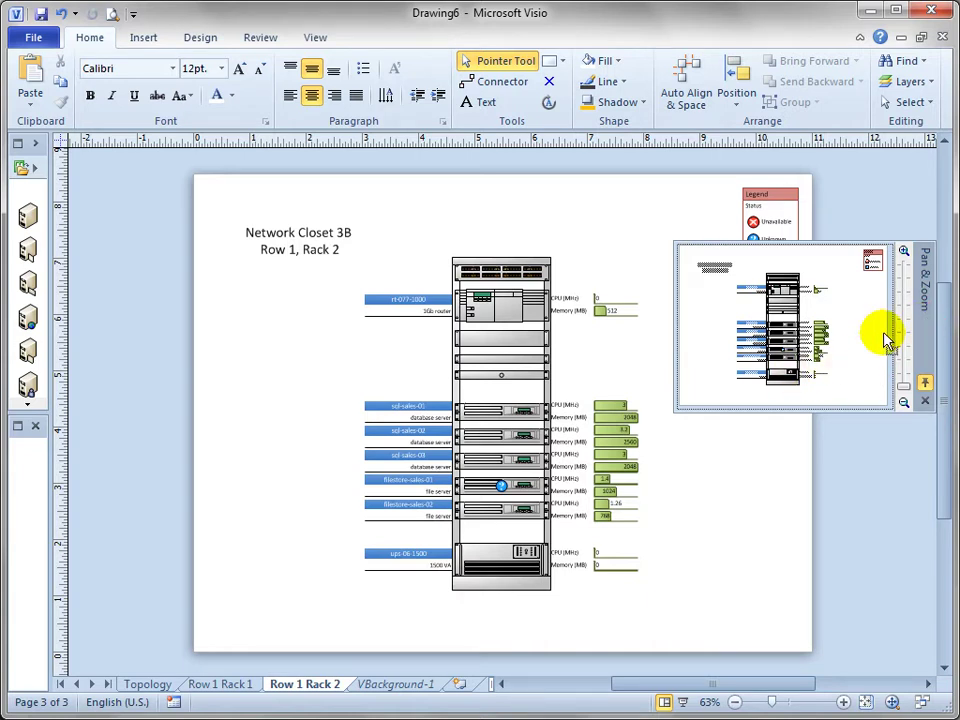
{"action": "left_click_drag", "start_coordinate": [929, 348], "coordinate": [456, 360]}
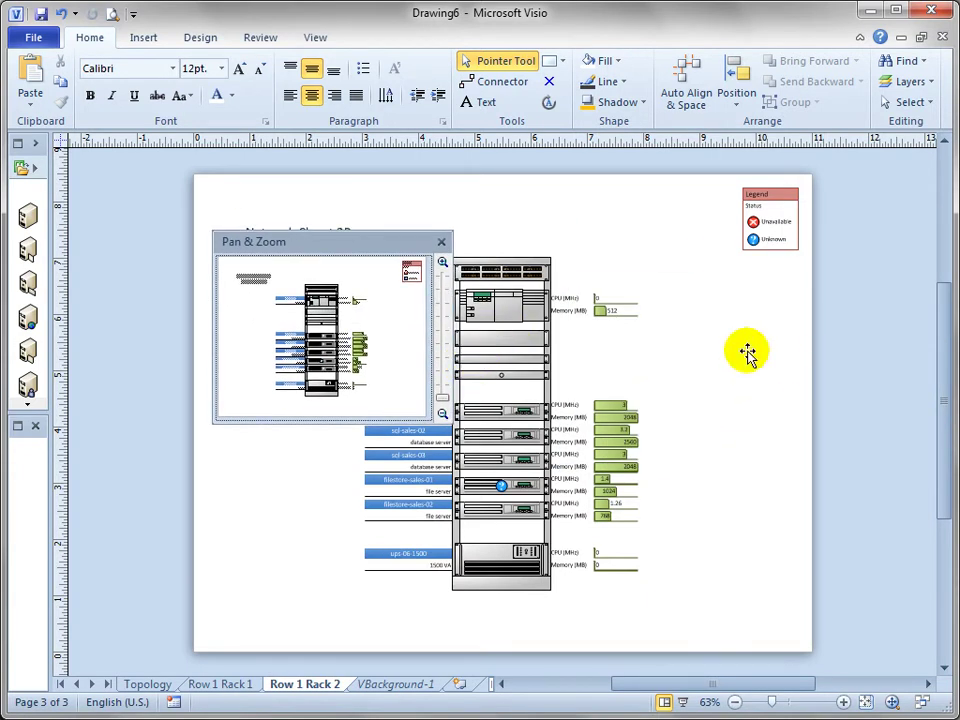
{"action": "mouse_move", "coordinate": [305, 245]}
{"action": "left_mouse_down"}
{"action": "mouse_move", "coordinate": [896, 296]}
{"action": "mouse_move", "coordinate": [959, 290]}
{"action": "mouse_move", "coordinate": [926, 326]}
{"action": "mouse_move", "coordinate": [851, 294]}
{"action": "left_mouse_up"}
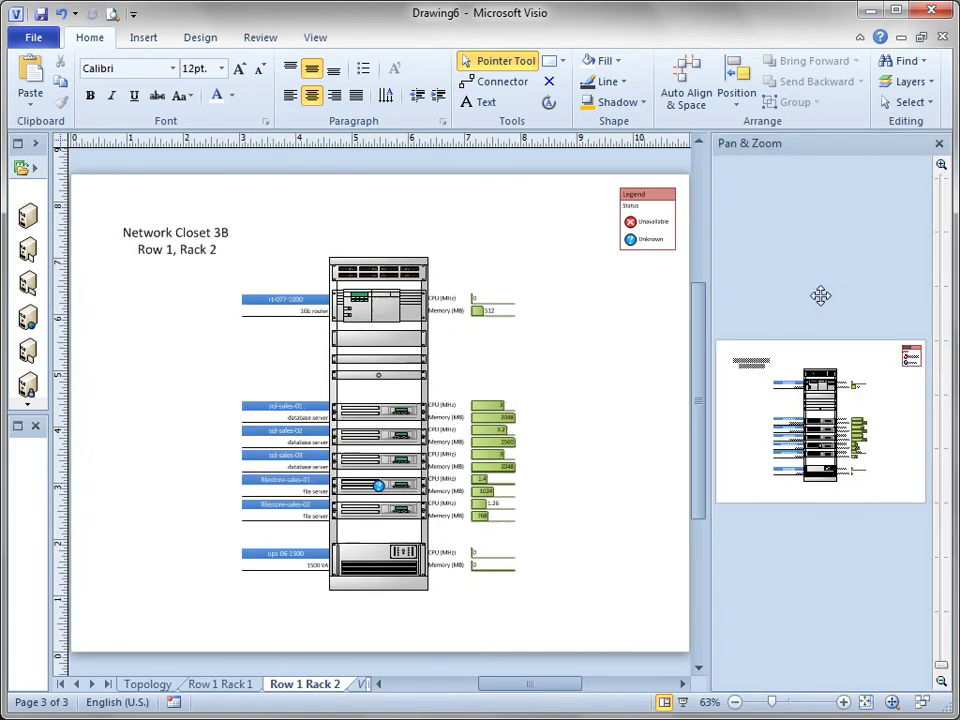
{"action": "mouse_move", "coordinate": [821, 144]}
{"action": "left_mouse_down"}
{"action": "mouse_move", "coordinate": [497, 169]}
{"action": "mouse_move", "coordinate": [472, 131]}
{"action": "mouse_move", "coordinate": [480, 154]}
{"action": "mouse_move", "coordinate": [65, 212]}
{"action": "left_mouse_up"}
{"action": "mouse_move", "coordinate": [111, 443]}
{"action": "left_mouse_down"}
{"action": "mouse_move", "coordinate": [102, 647]}
{"action": "mouse_move", "coordinate": [133, 339]}
{"action": "mouse_move", "coordinate": [99, 354]}
{"action": "mouse_move", "coordinate": [508, 393]}
{"action": "mouse_move", "coordinate": [686, 450]}
{"action": "left_mouse_up"}
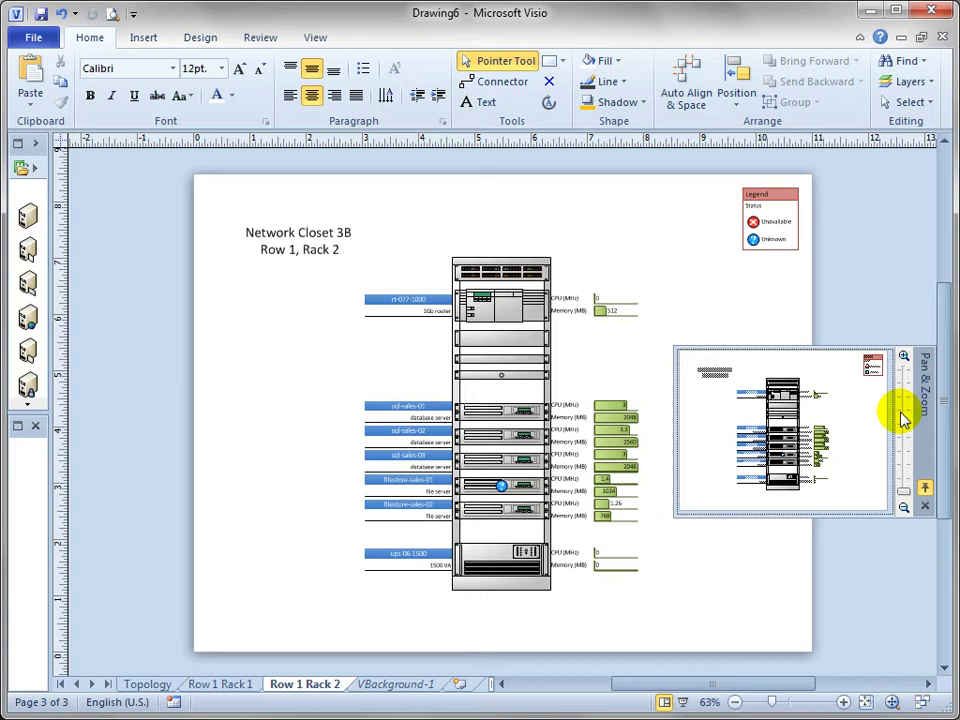
Step: Turn on auto-hide for the Pan & Zoom window and make the window slightly smaller
{"action": "left_click", "coordinate": [926, 490]}
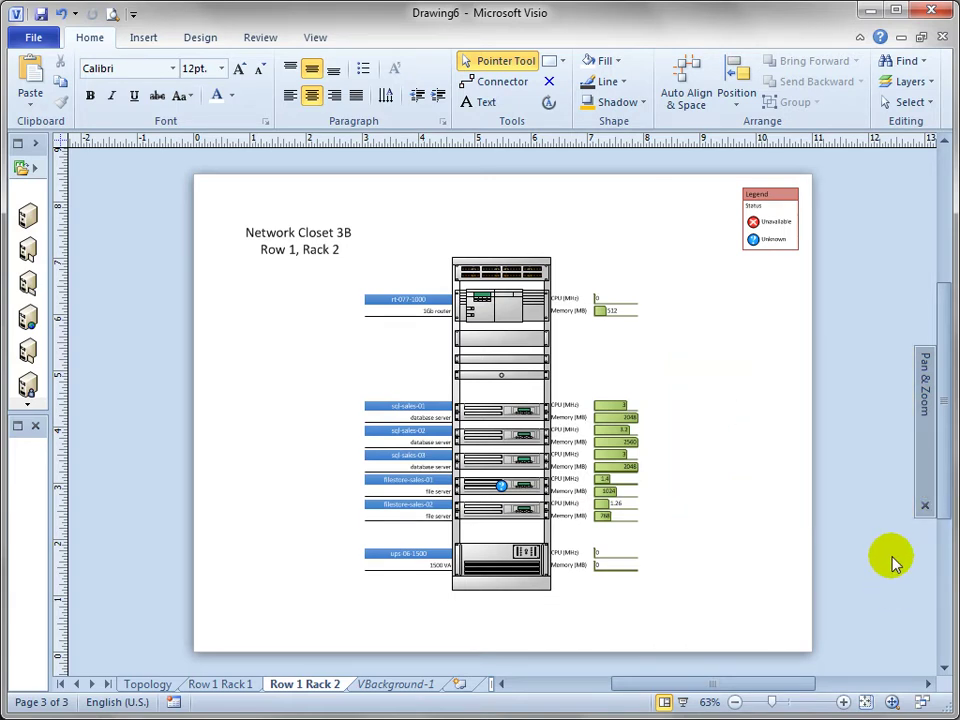
{"action": "mouse_move", "coordinate": [924, 436]}
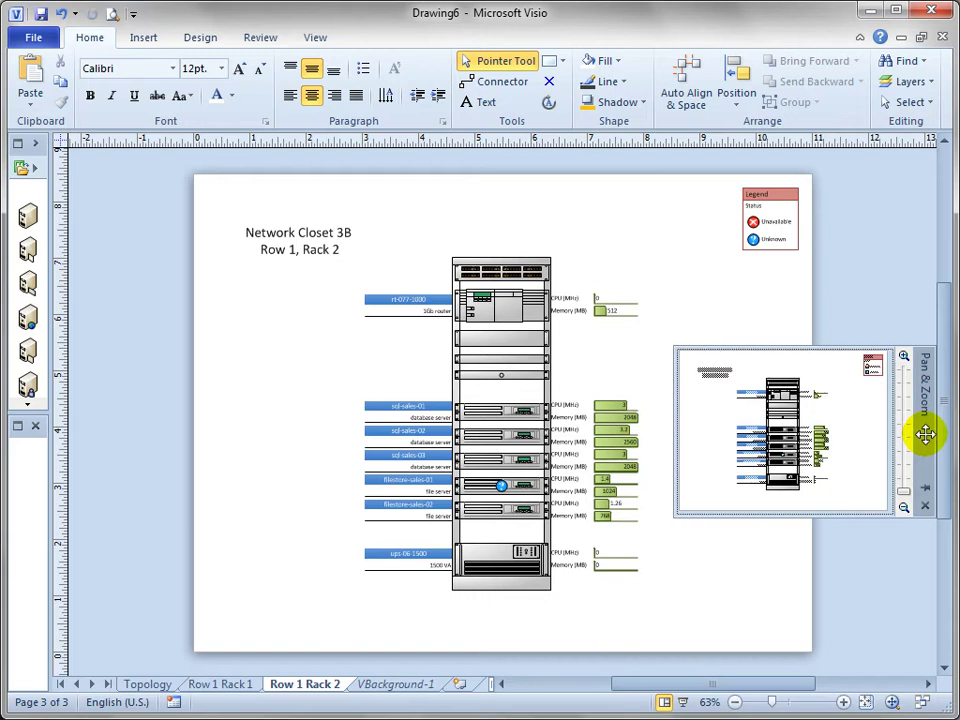
{"action": "left_click_drag", "start_coordinate": [729, 345], "coordinate": [759, 351]}
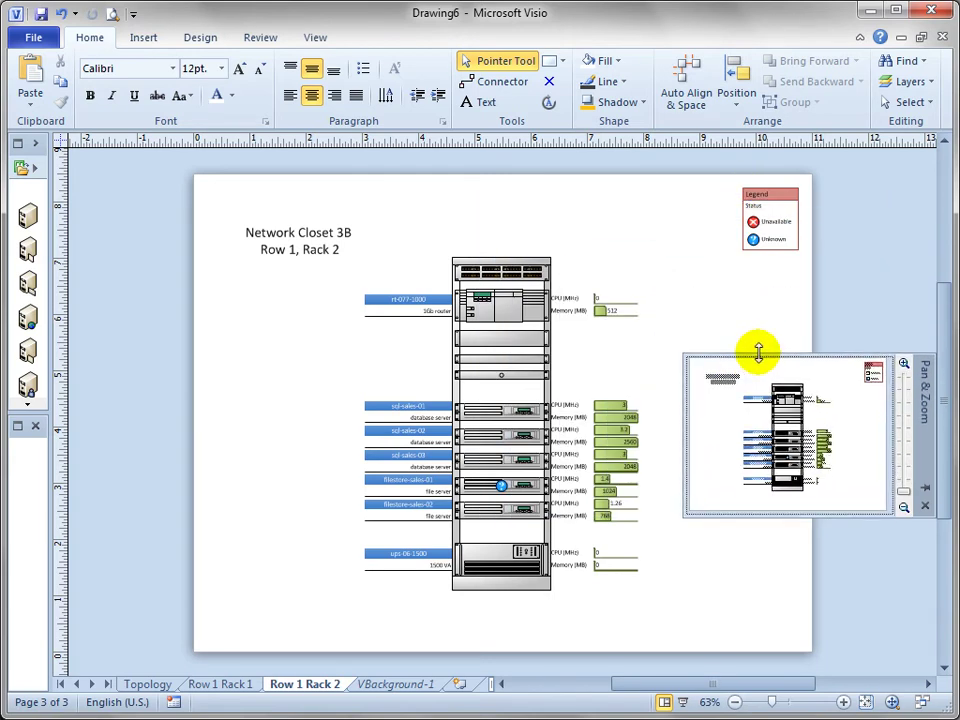
Step: Keep the Pan & Zoom window open and outline the rack's main area in its preview to zoom to 125%
{"action": "left_click", "coordinate": [903, 489]}
{"action": "mouse_move", "coordinate": [903, 489]}
{"action": "left_mouse_down"}
{"action": "mouse_move", "coordinate": [906, 399]}
{"action": "mouse_move", "coordinate": [896, 497]}
{"action": "left_mouse_up"}
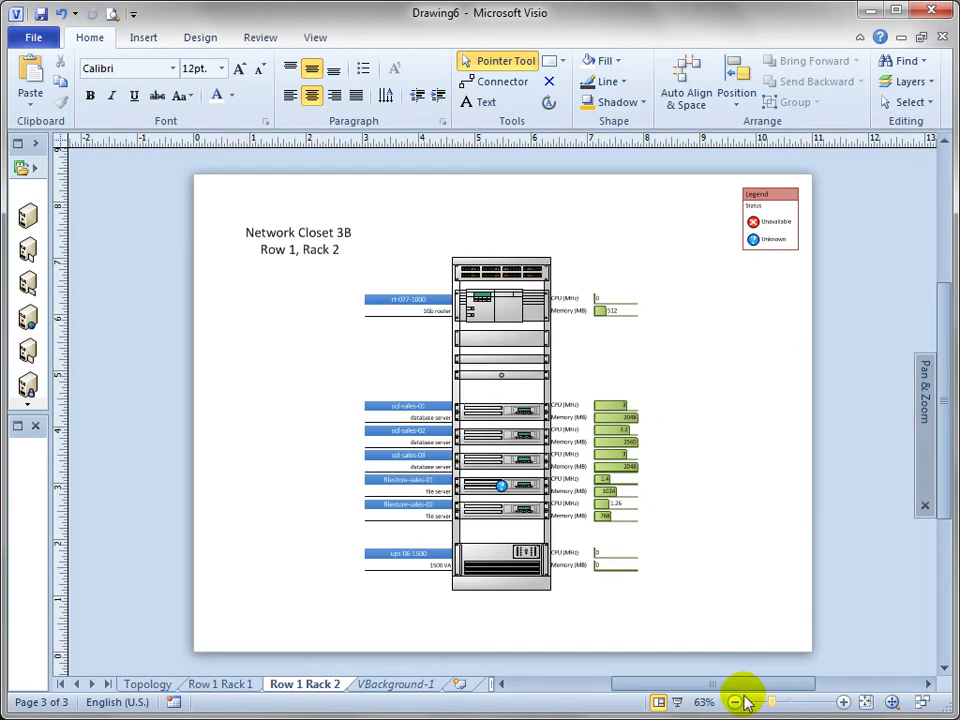
{"action": "left_click", "coordinate": [921, 481]}
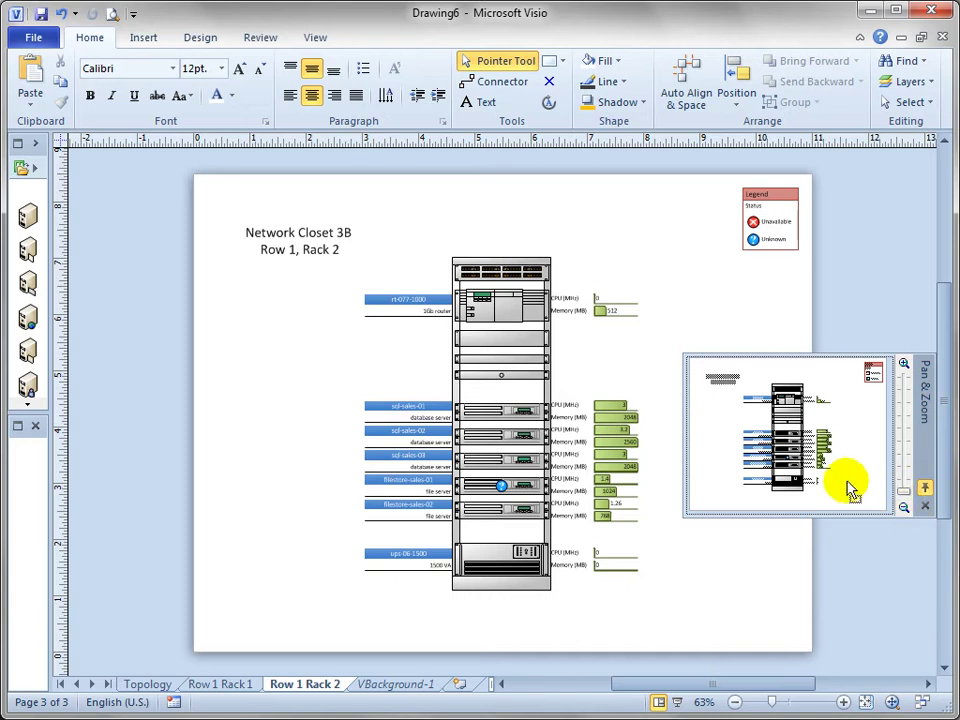
{"action": "mouse_move", "coordinate": [904, 498]}
{"action": "left_mouse_down"}
{"action": "mouse_move", "coordinate": [908, 473]}
{"action": "mouse_move", "coordinate": [905, 503]}
{"action": "left_mouse_up"}
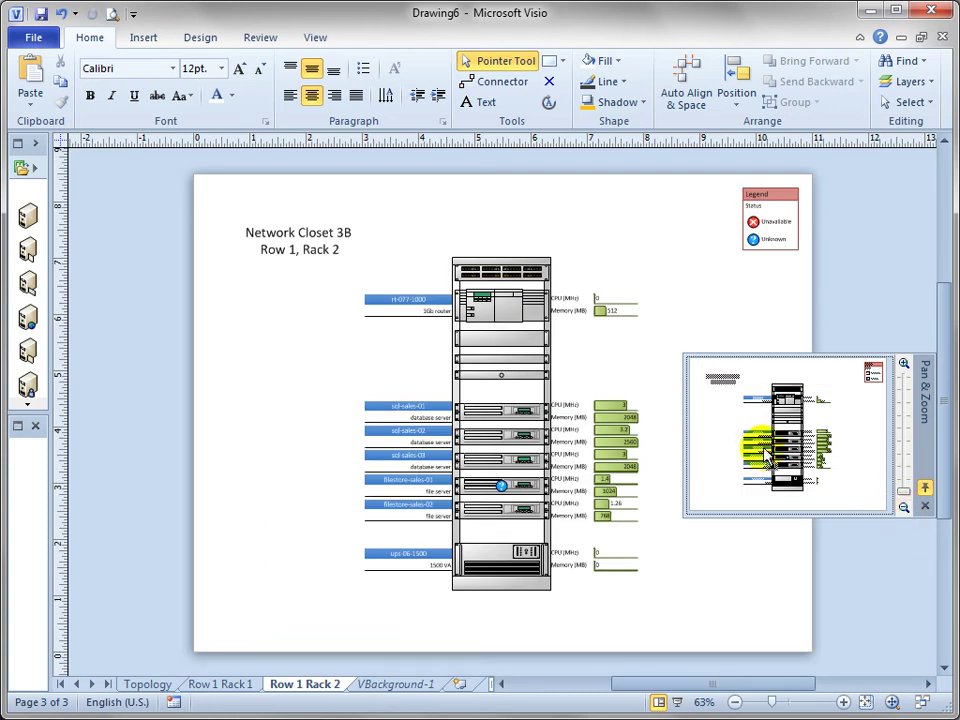
{"action": "left_click_drag", "start_coordinate": [736, 397], "coordinate": [849, 486]}
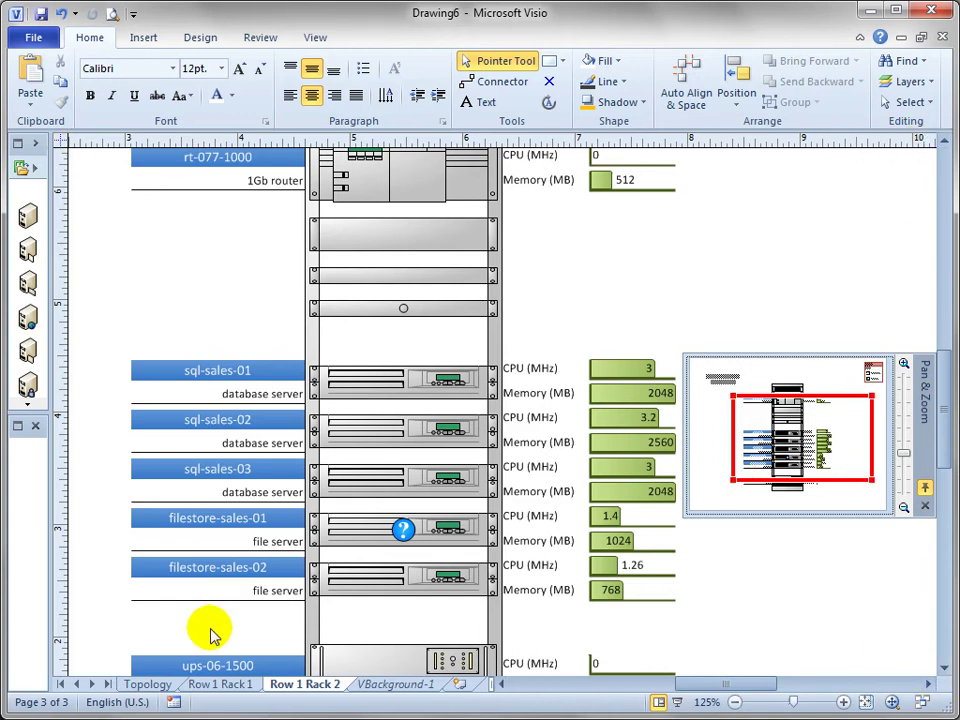
Step: Use the Pan & Zoom frame to magnify the rack to 208%, reduce it to 156%, and pan back to the rack's upper part
{"action": "mouse_move", "coordinate": [828, 458]}
{"action": "left_mouse_down"}
{"action": "mouse_move", "coordinate": [828, 436]}
{"action": "mouse_move", "coordinate": [752, 407]}
{"action": "mouse_move", "coordinate": [766, 475]}
{"action": "mouse_move", "coordinate": [818, 504]}
{"action": "mouse_move", "coordinate": [866, 471]}
{"action": "mouse_move", "coordinate": [861, 444]}
{"action": "mouse_move", "coordinate": [736, 378]}
{"action": "mouse_move", "coordinate": [761, 389]}
{"action": "mouse_move", "coordinate": [857, 482]}
{"action": "mouse_move", "coordinate": [823, 411]}
{"action": "mouse_move", "coordinate": [795, 393]}
{"action": "mouse_move", "coordinate": [736, 395]}
{"action": "mouse_move", "coordinate": [810, 388]}
{"action": "mouse_move", "coordinate": [829, 401]}
{"action": "mouse_move", "coordinate": [822, 441]}
{"action": "mouse_move", "coordinate": [791, 452]}
{"action": "mouse_move", "coordinate": [784, 466]}
{"action": "mouse_move", "coordinate": [792, 433]}
{"action": "mouse_move", "coordinate": [840, 382]}
{"action": "left_mouse_up"}
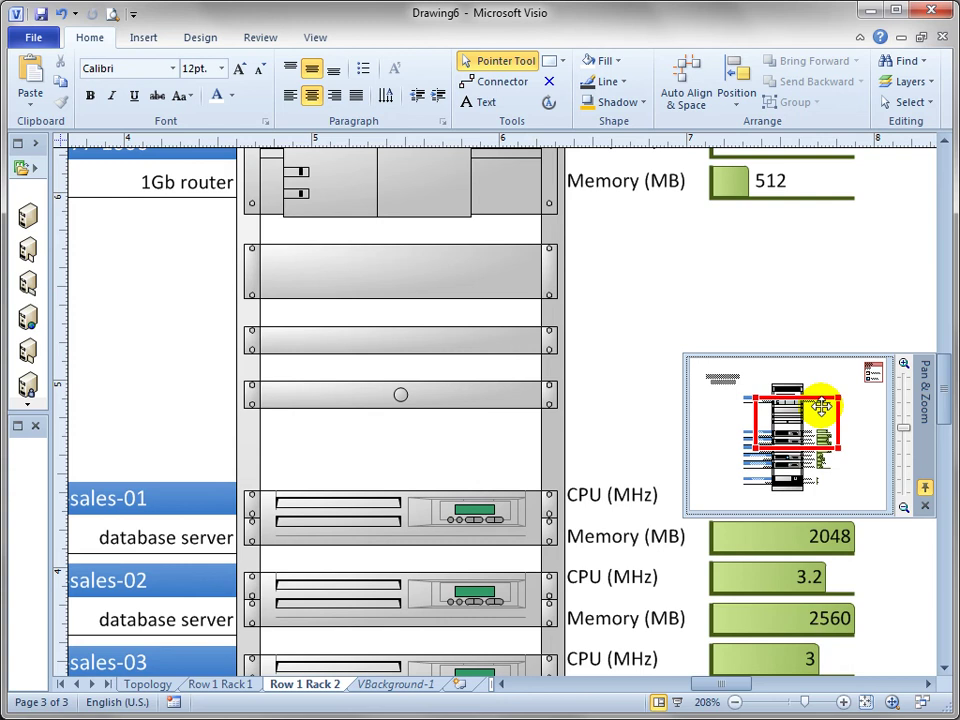
{"action": "mouse_move", "coordinate": [811, 422]}
{"action": "left_mouse_down"}
{"action": "mouse_move", "coordinate": [790, 428]}
{"action": "mouse_move", "coordinate": [784, 446]}
{"action": "mouse_move", "coordinate": [771, 405]}
{"action": "left_mouse_up"}
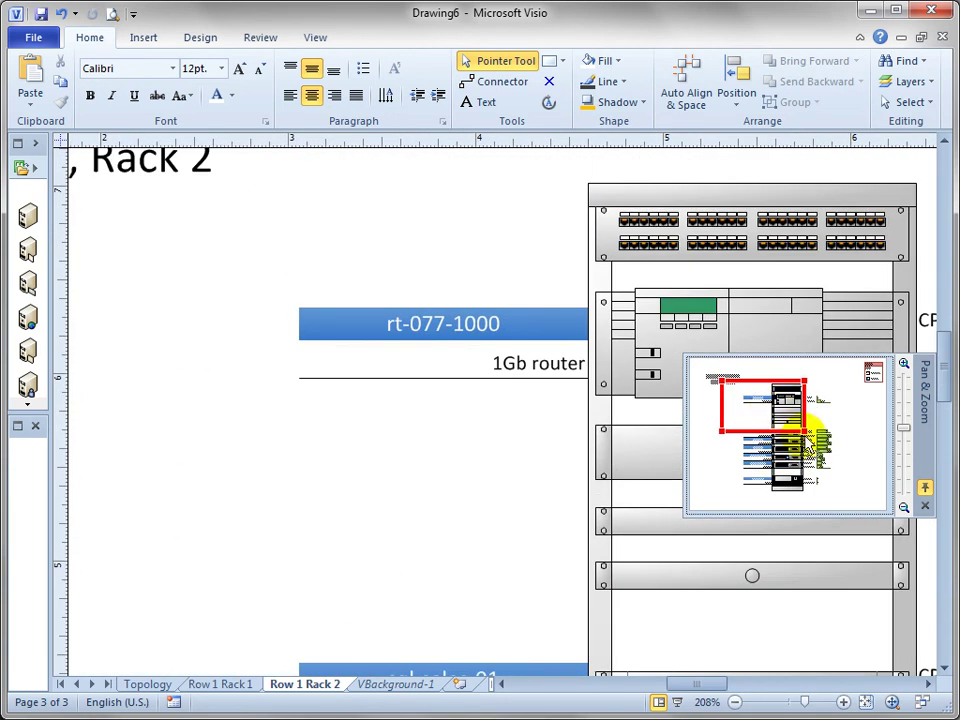
{"action": "mouse_move", "coordinate": [797, 428]}
{"action": "left_mouse_down"}
{"action": "mouse_move", "coordinate": [820, 440]}
{"action": "mouse_move", "coordinate": [779, 443]}
{"action": "mouse_move", "coordinate": [778, 453]}
{"action": "left_mouse_up"}
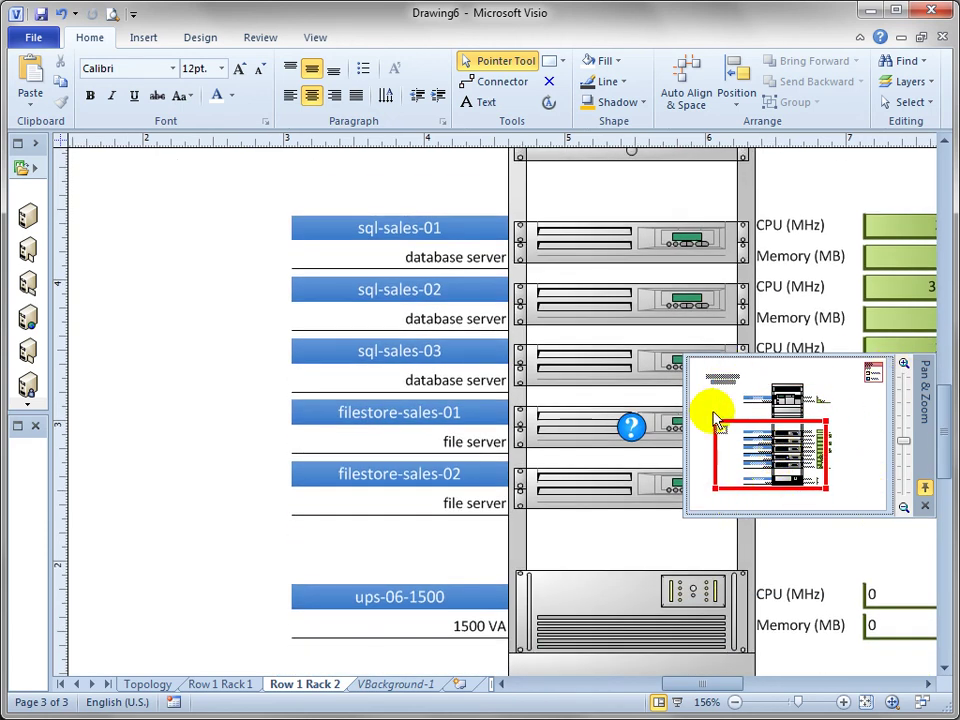
{"action": "left_click_drag", "start_coordinate": [752, 464], "coordinate": [760, 422]}
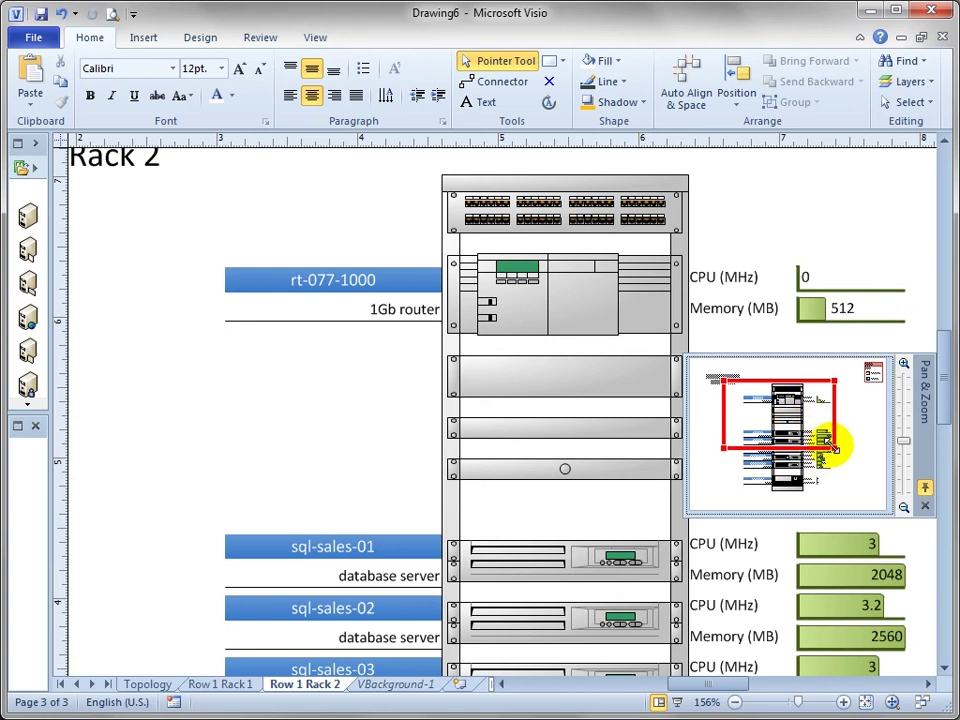
Step: Turn auto-hide for the Pan & Zoom window on, off and on again
{"action": "left_click", "coordinate": [925, 487]}
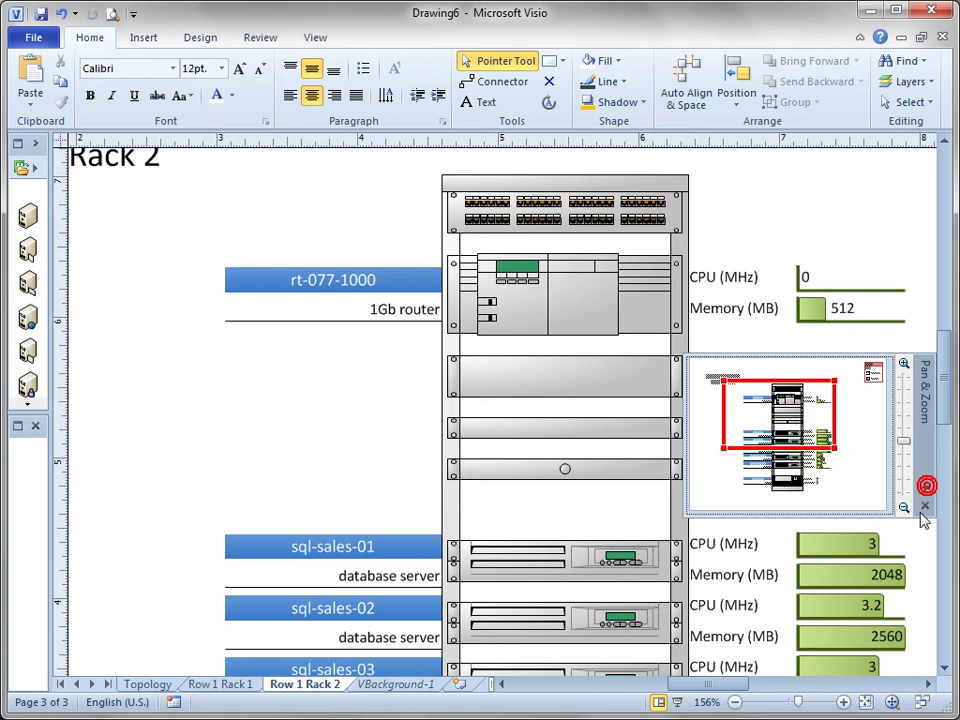
{"action": "left_click", "coordinate": [925, 708]}
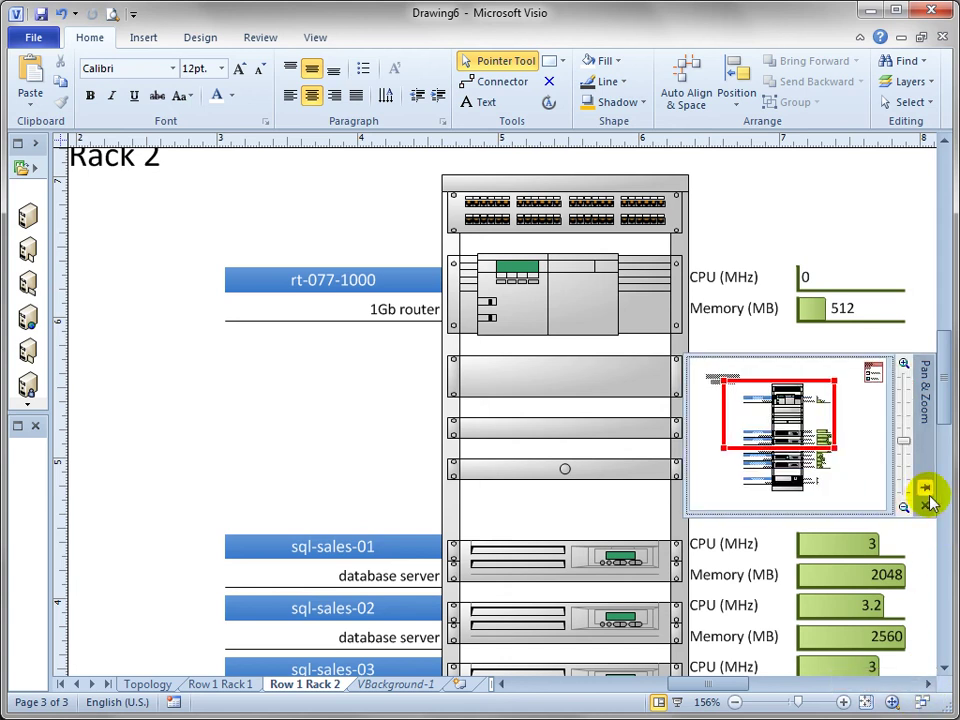
{"action": "left_click", "coordinate": [925, 489]}
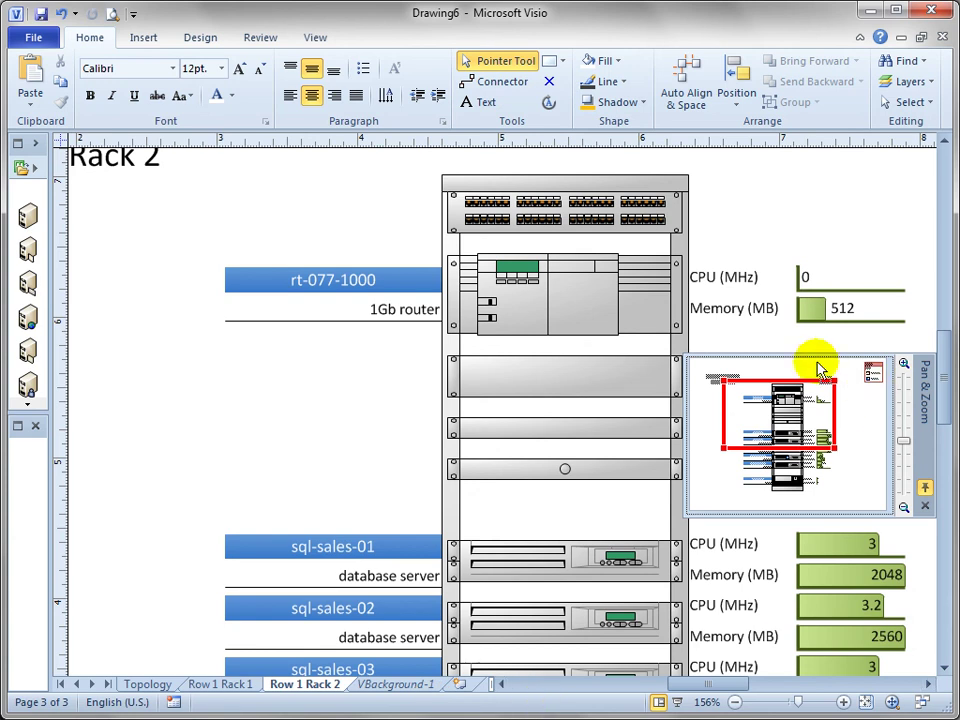
{"action": "left_click", "coordinate": [925, 489]}
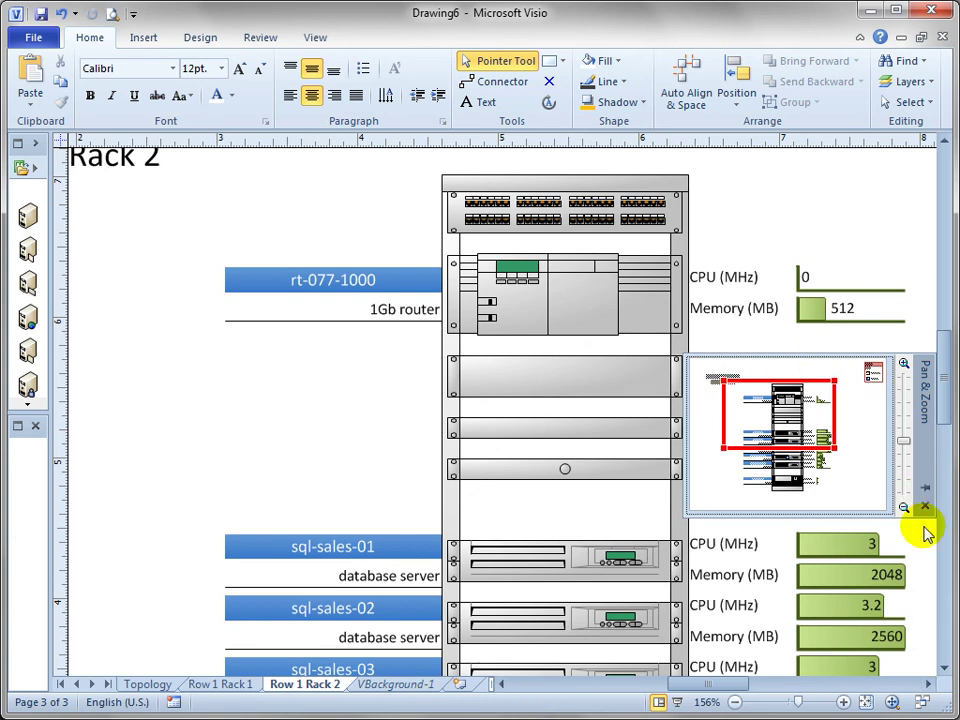